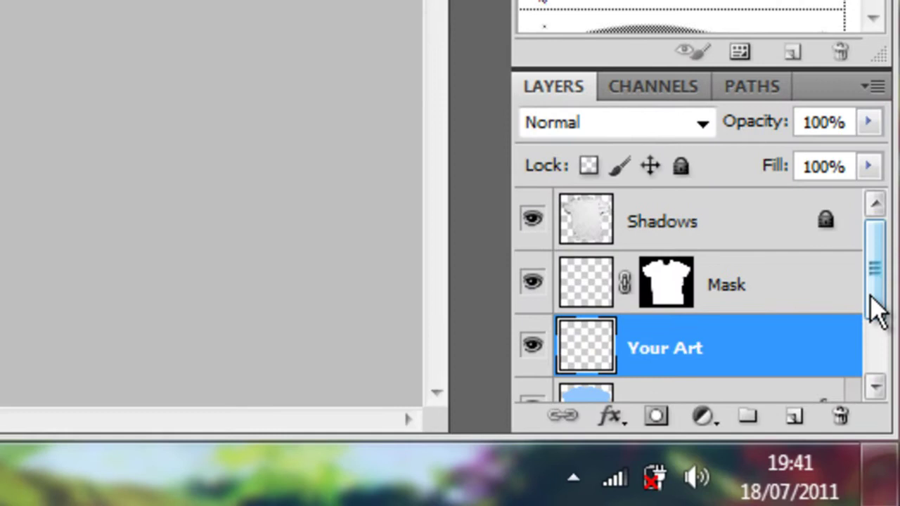
Step: Hide and re-show the Background and Shirt layers to inspect the mockup
drag(882, 345, 882, 398)
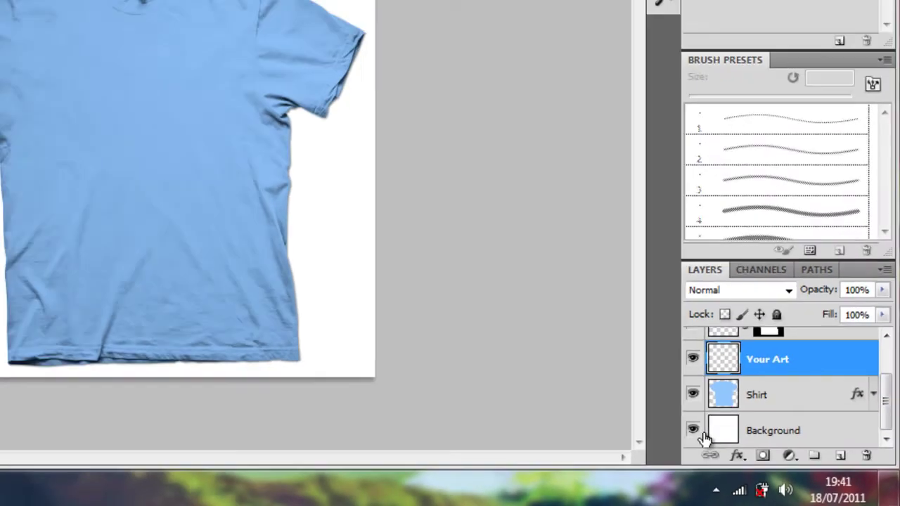
click(694, 432)
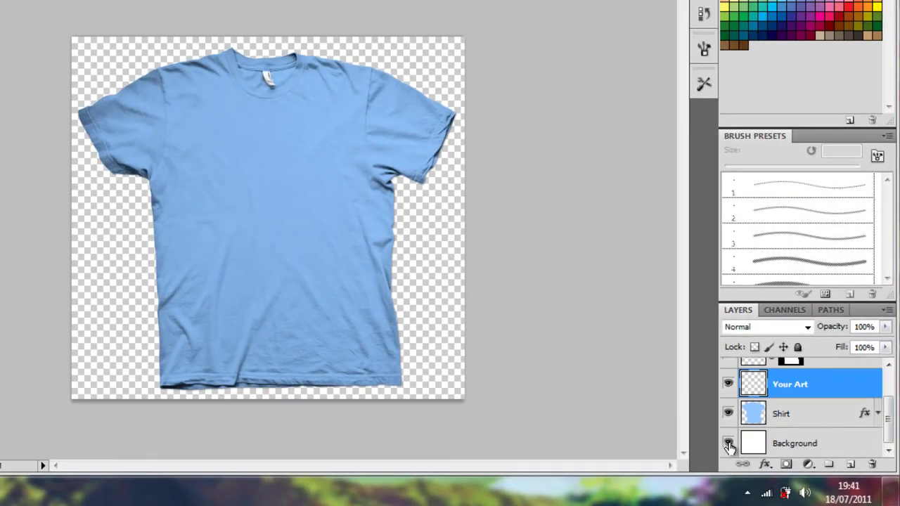
click(729, 444)
click(729, 415)
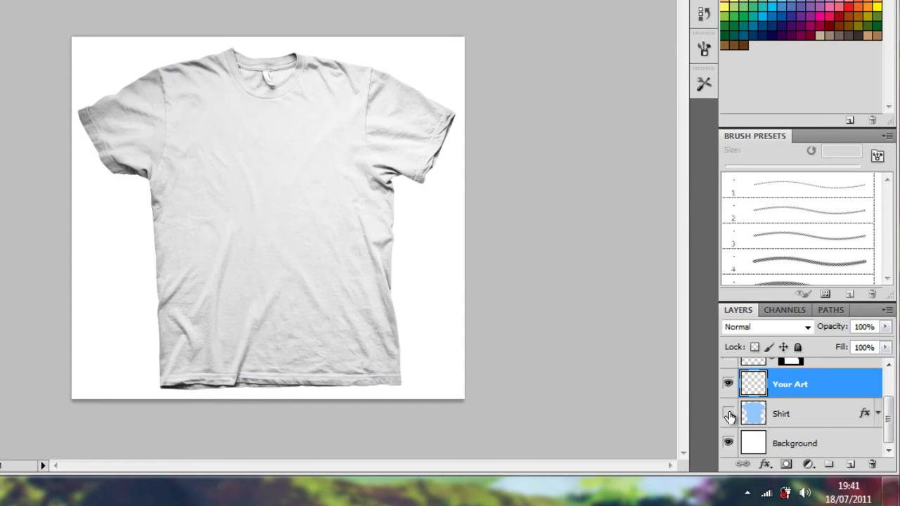
click(728, 415)
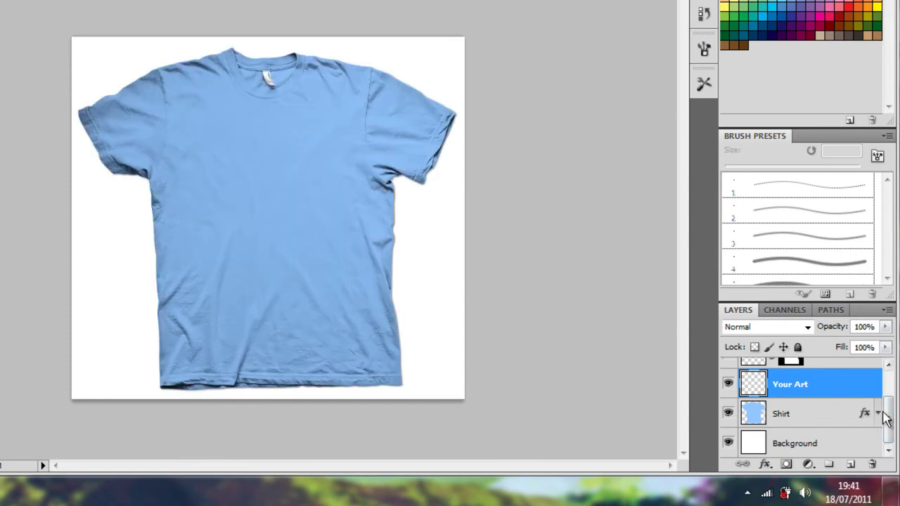
Step: Hide and re-show the Mask and Shadows layers to see the flat shirt
drag(886, 422, 887, 402)
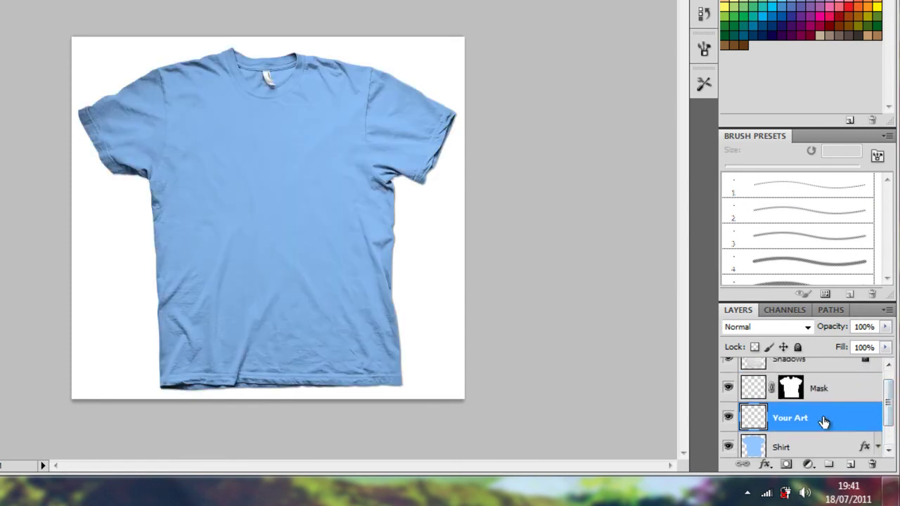
click(728, 388)
click(728, 389)
click(728, 388)
drag(887, 402, 888, 394)
click(729, 373)
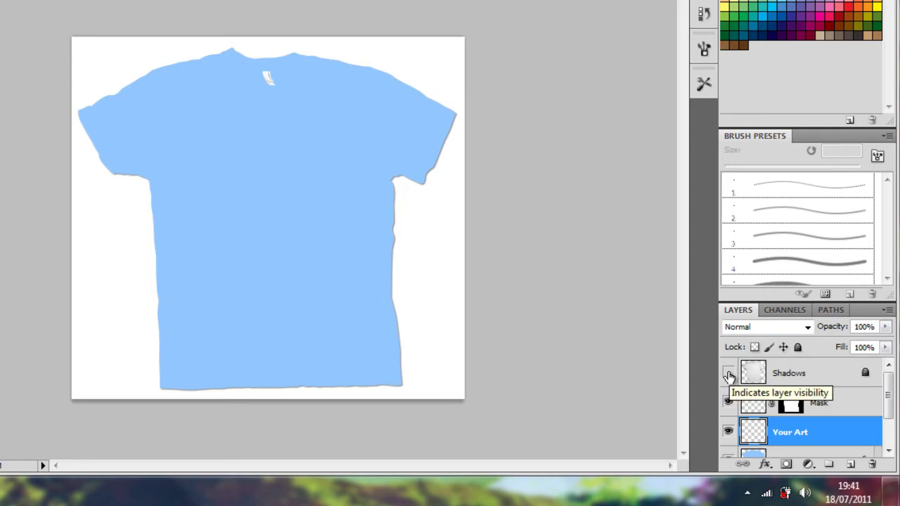
click(729, 373)
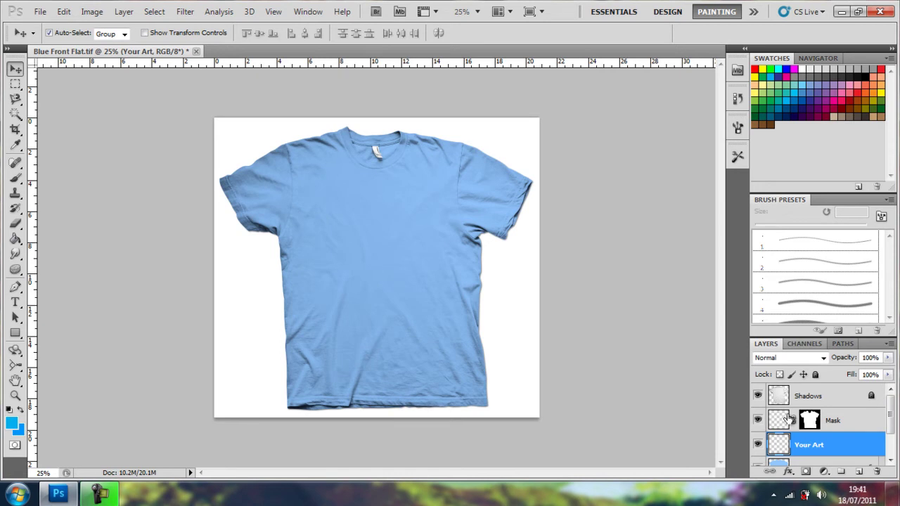
Step: Open the superman.gif image
click(49, 13)
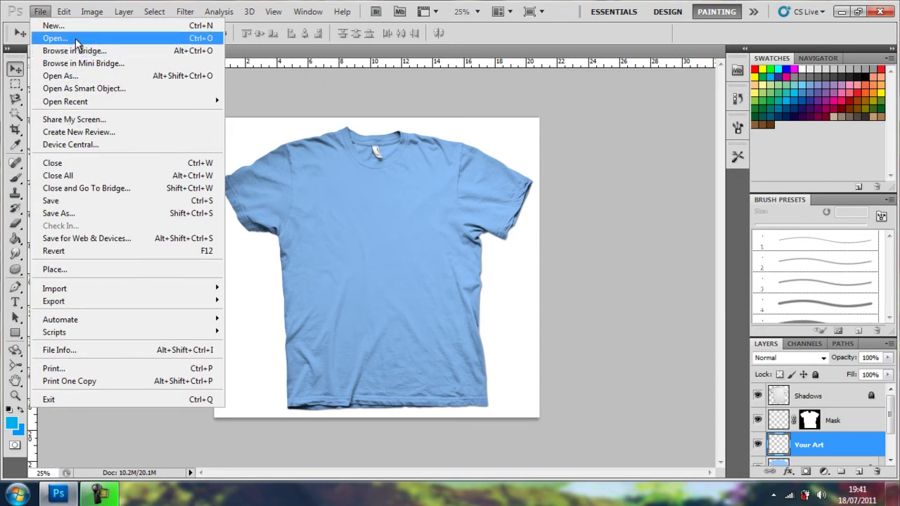
click(63, 38)
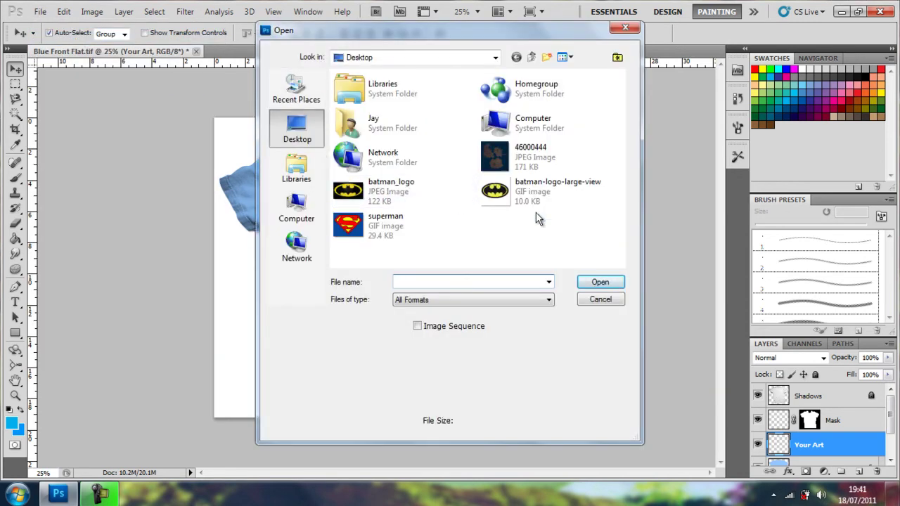
click(373, 232)
click(600, 282)
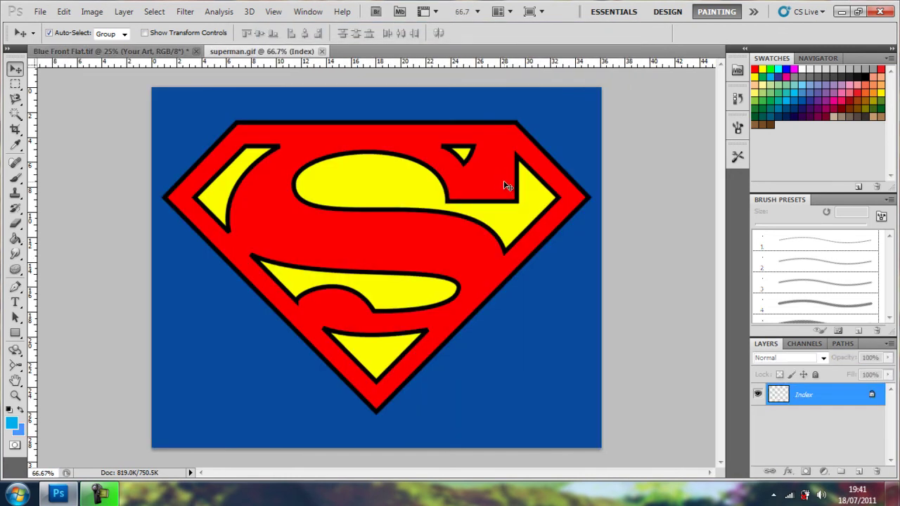
Step: Magic Wand the blue background, invert the selection, cut the logo, and return to Blue Front Flat.tif
click(16, 113)
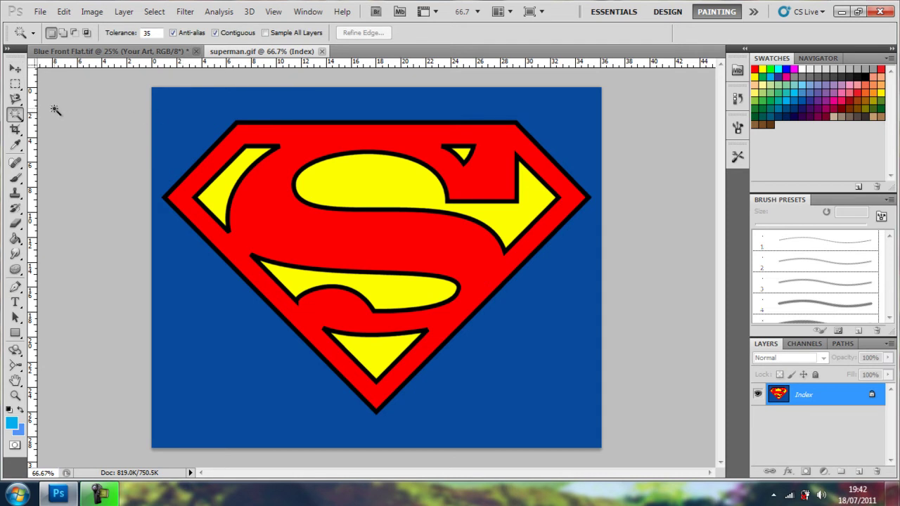
key(w)
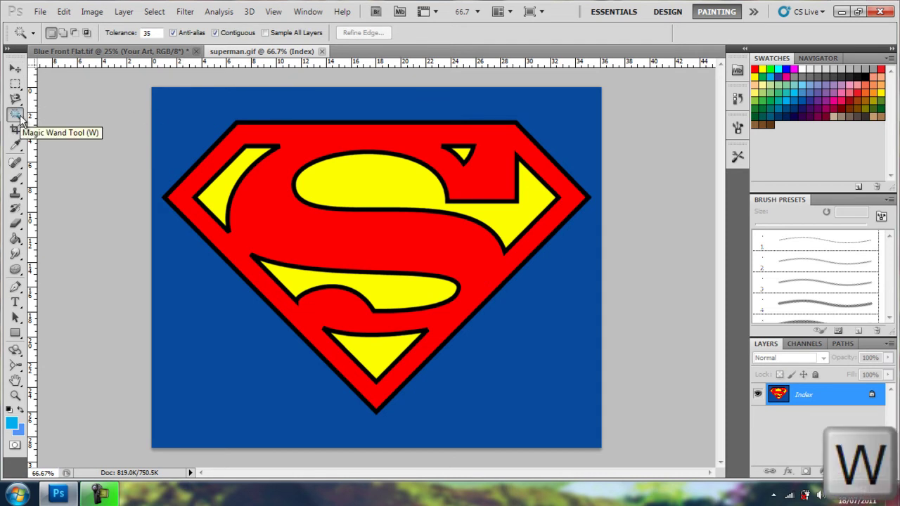
click(166, 114)
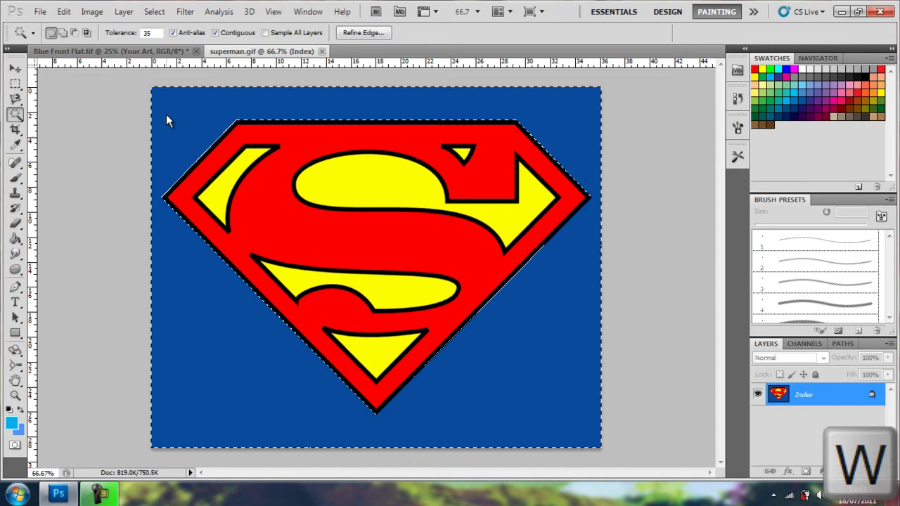
right_click(184, 106)
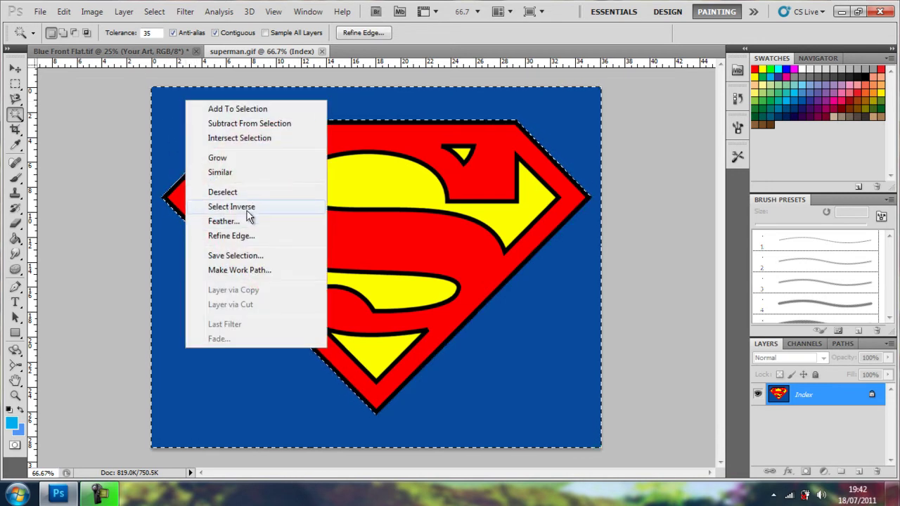
click(232, 204)
right_click(327, 182)
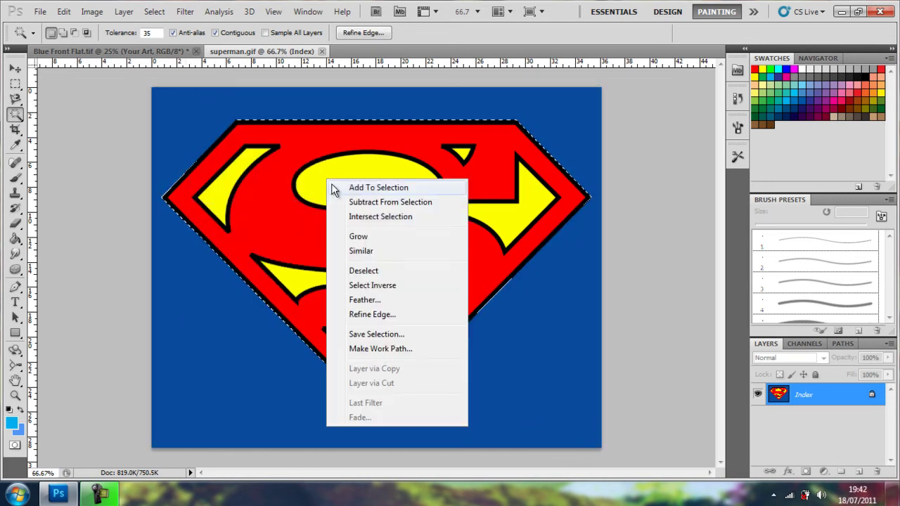
click(198, 118)
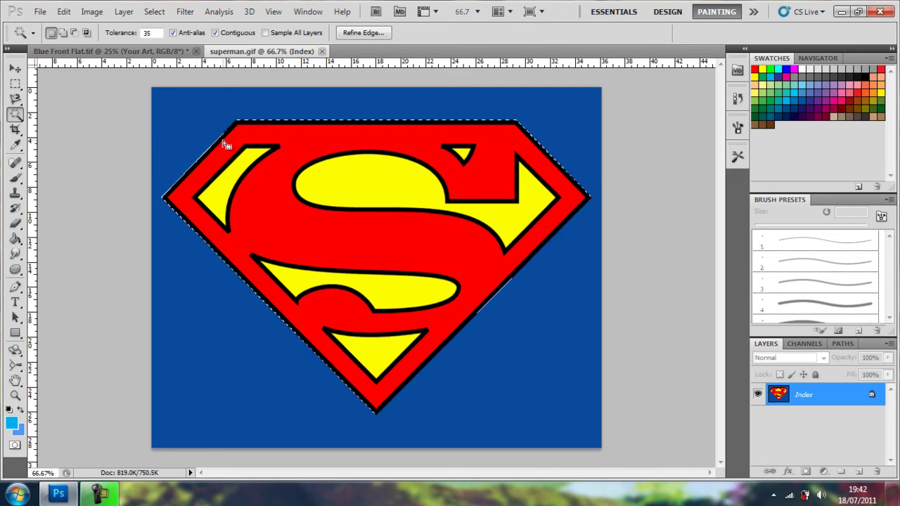
key(ctrl+x)
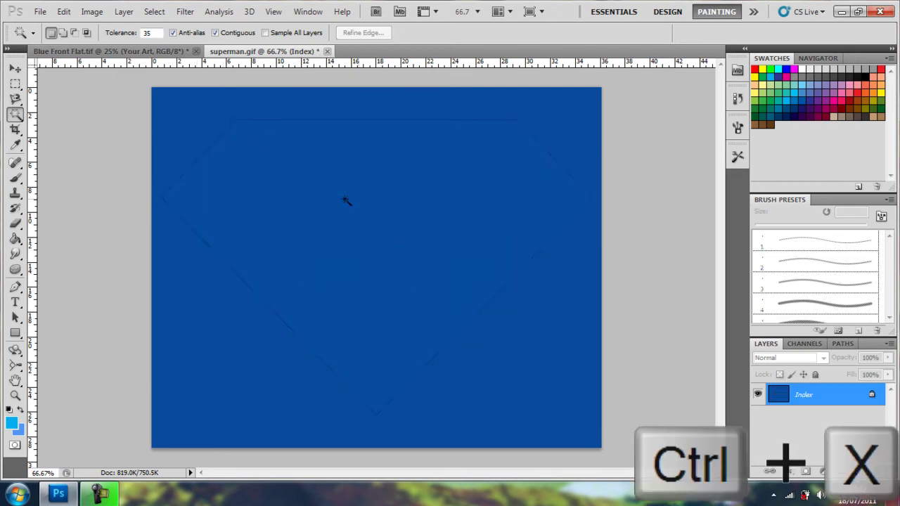
click(139, 54)
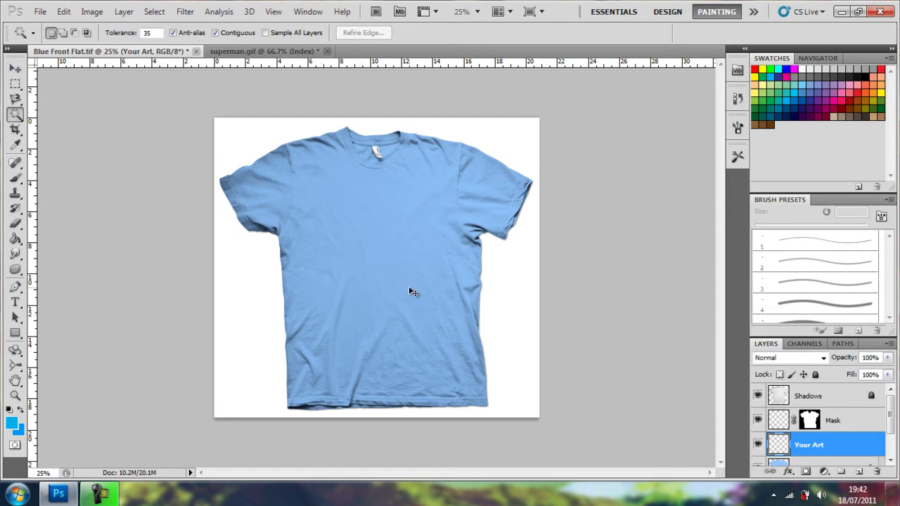
Step: Paste the Superman logo, accept the profile conversion, and drag it onto the shirt's chest
key(ctrl+v)
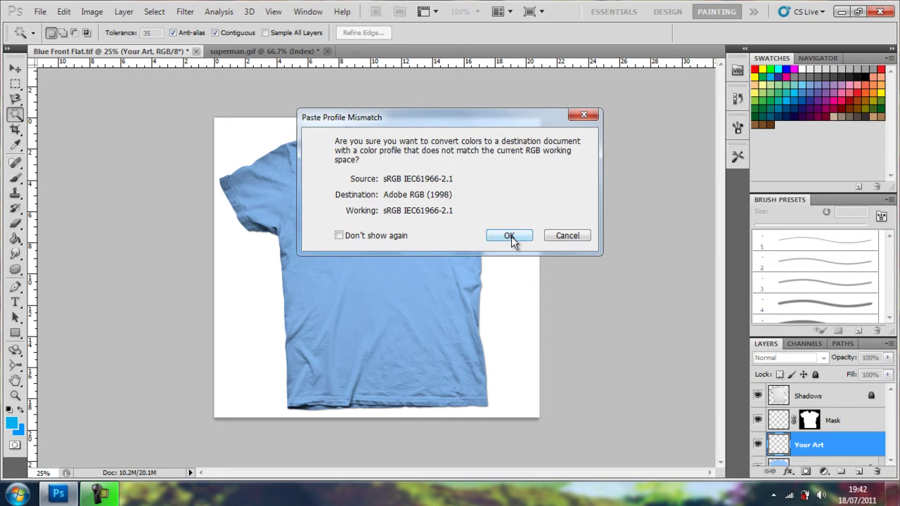
click(509, 236)
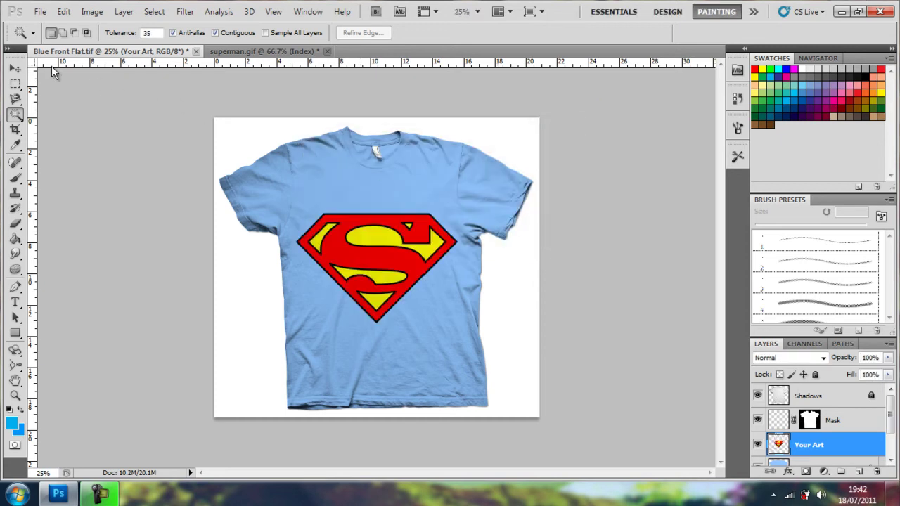
click(15, 68)
key(v)
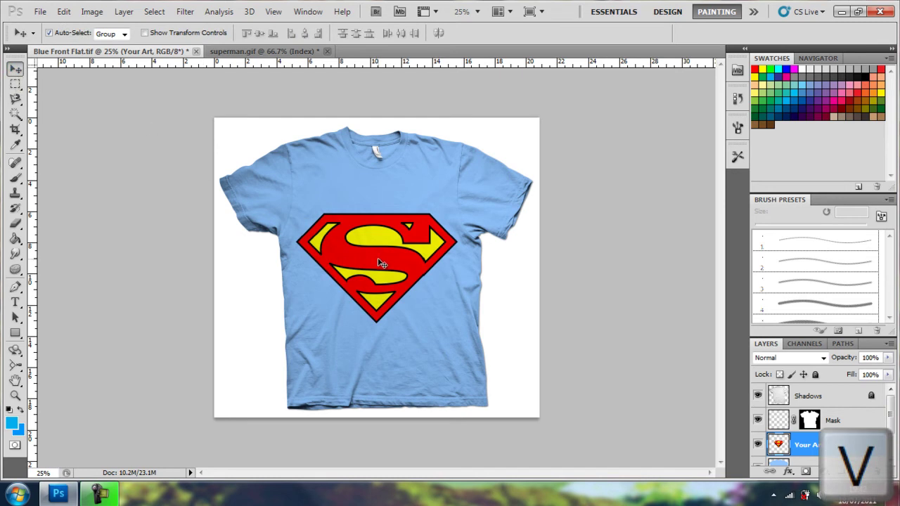
drag(380, 263, 379, 222)
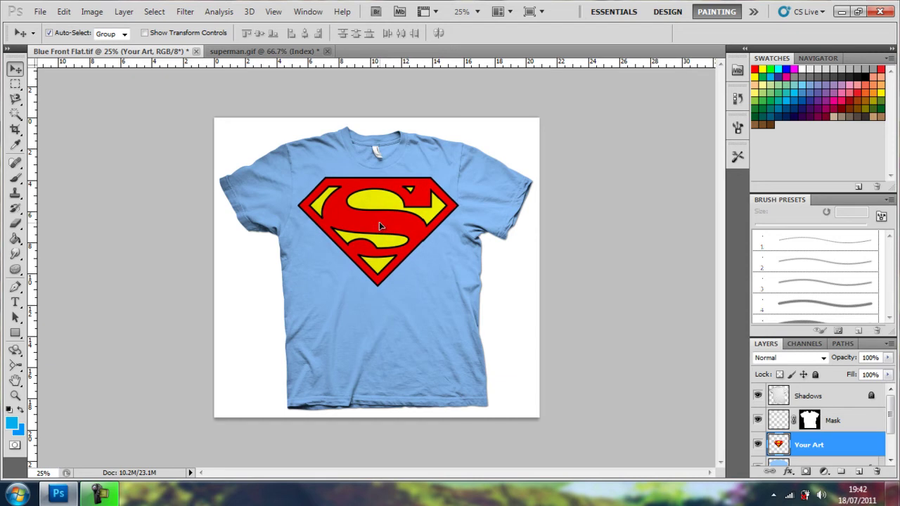
drag(379, 222, 329, 378)
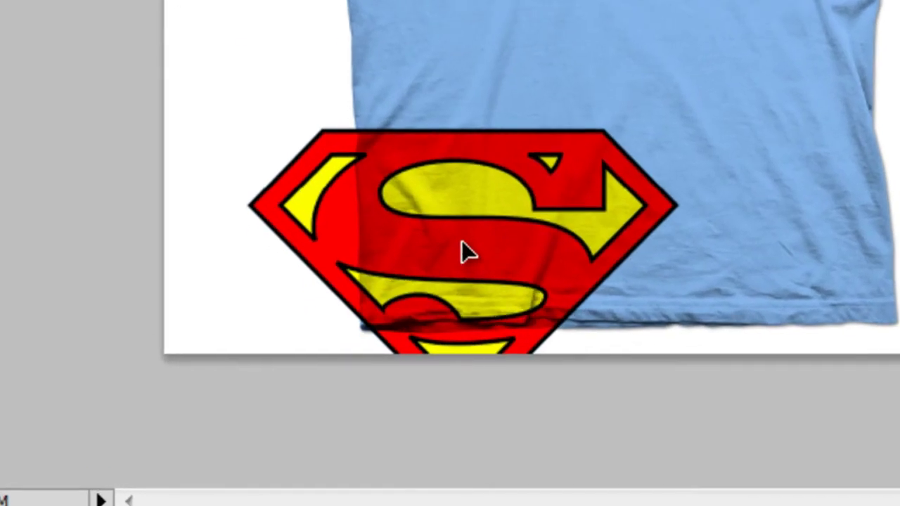
drag(462, 241, 381, 222)
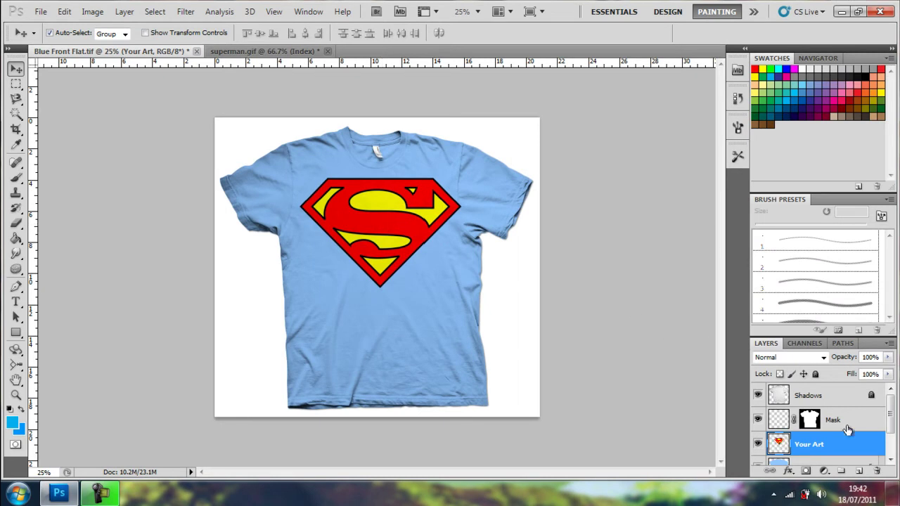
drag(890, 408, 890, 429)
click(806, 436)
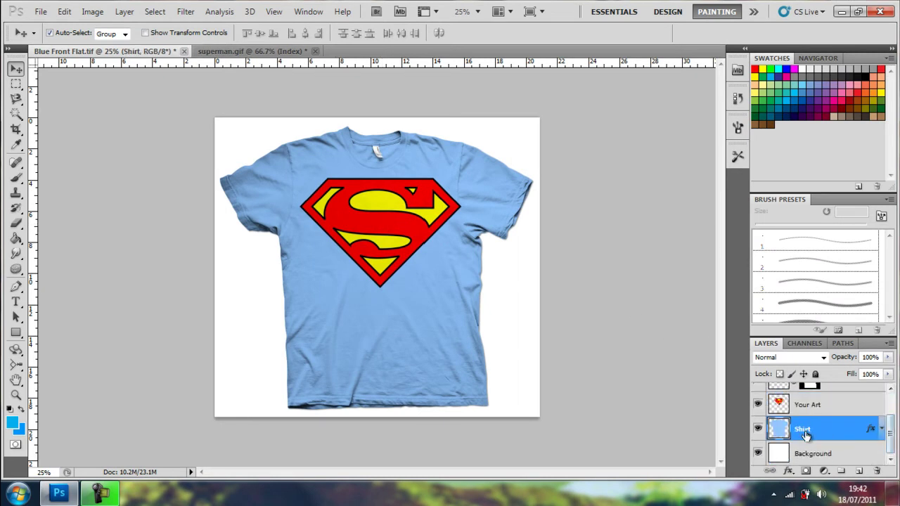
click(757, 430)
click(758, 429)
click(41, 12)
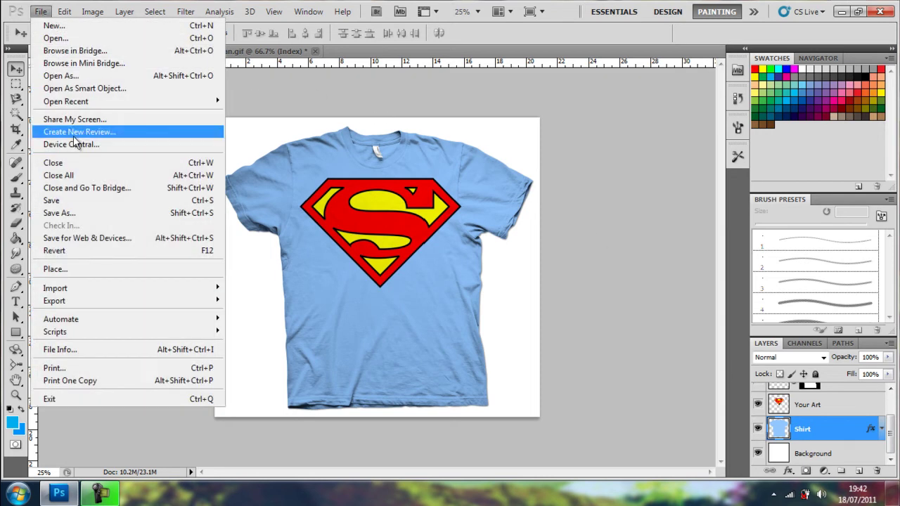
click(89, 214)
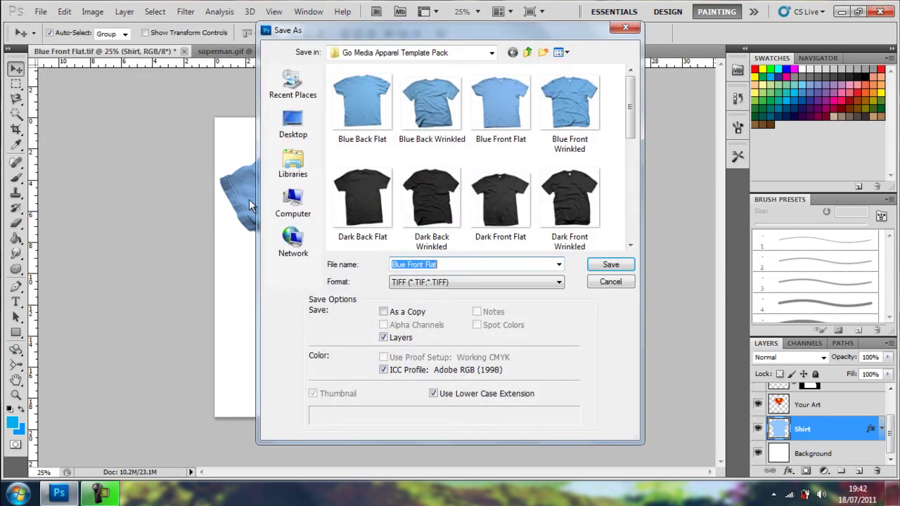
click(313, 125)
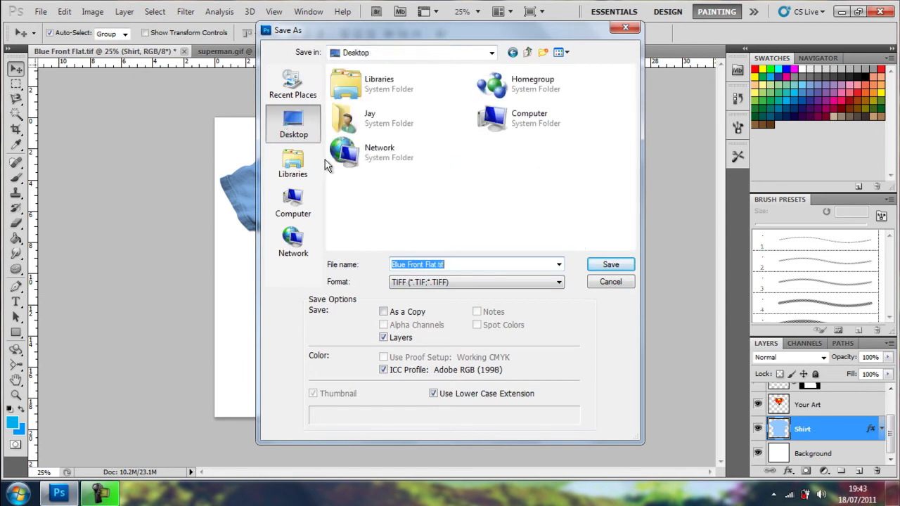
click(476, 281)
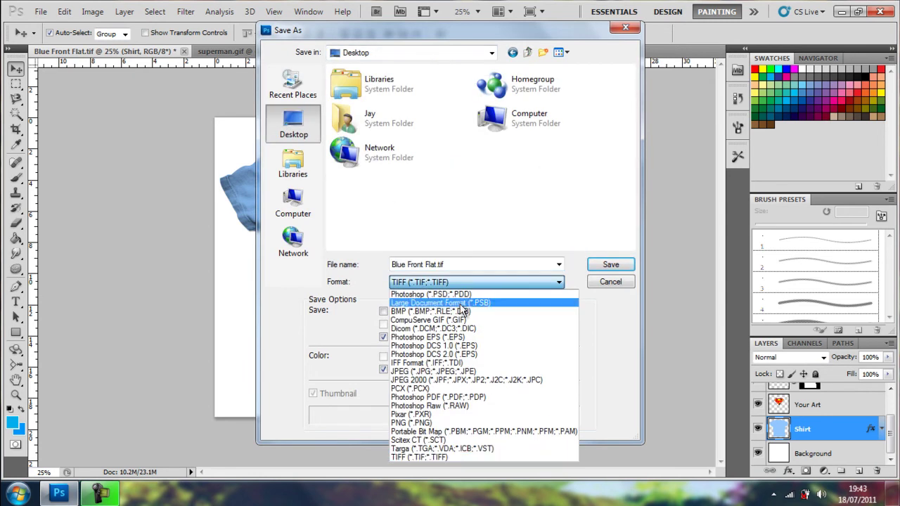
click(443, 372)
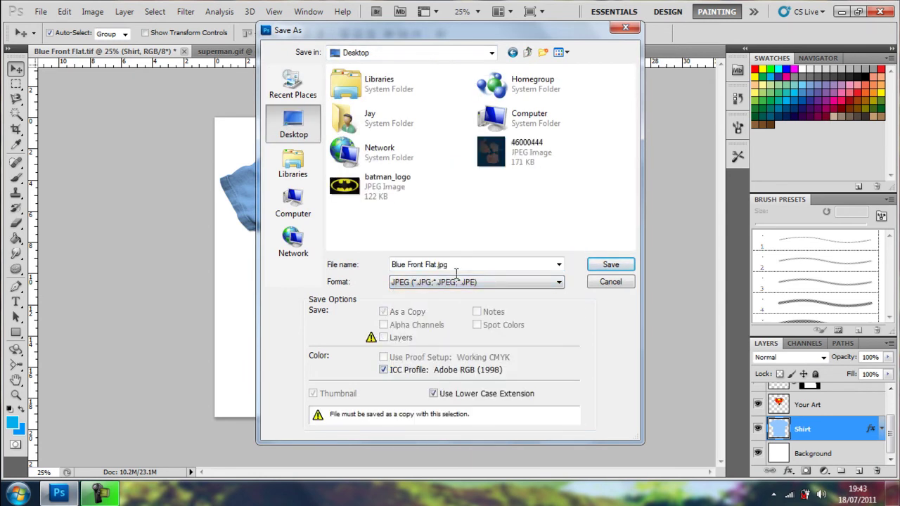
click(610, 287)
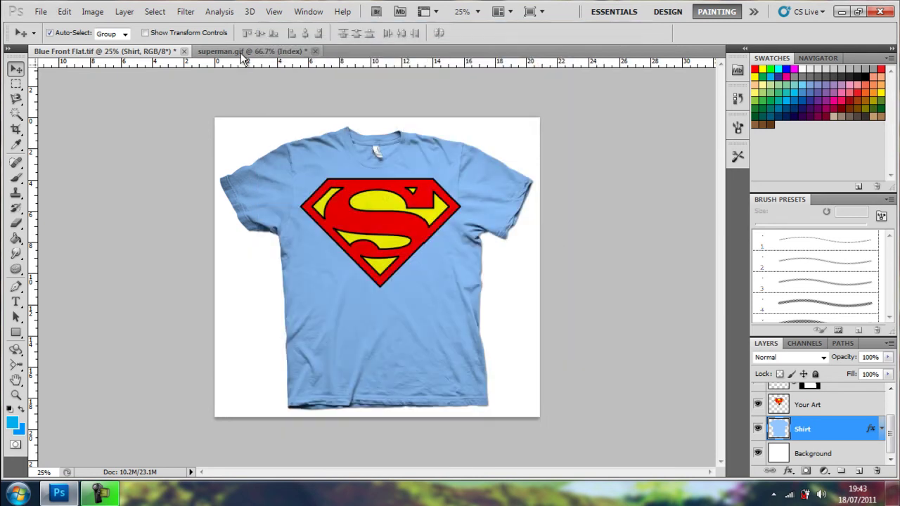
click(241, 55)
Step: Open the batman_logo.jpg image
click(41, 11)
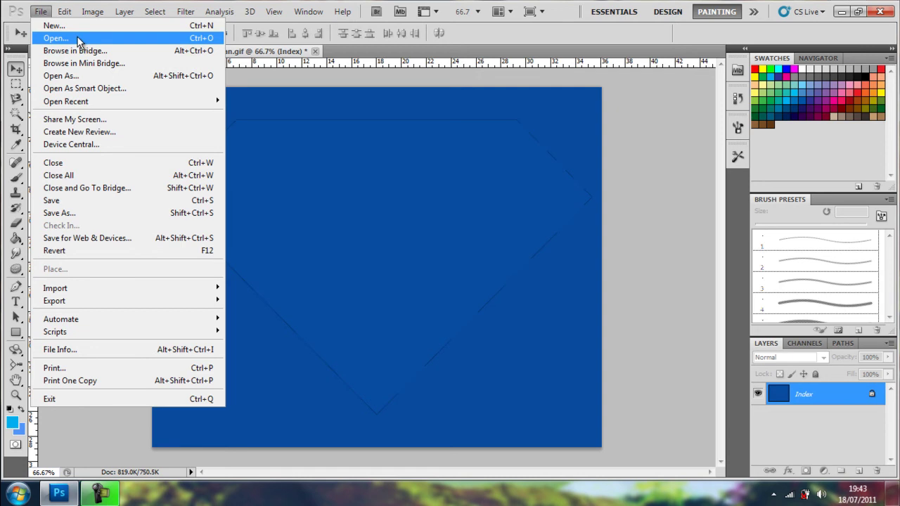
click(56, 38)
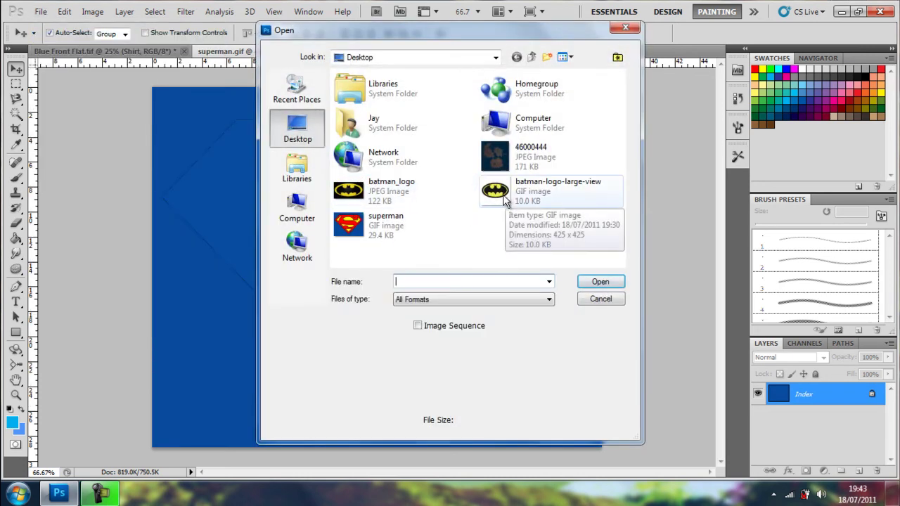
click(412, 201)
click(606, 282)
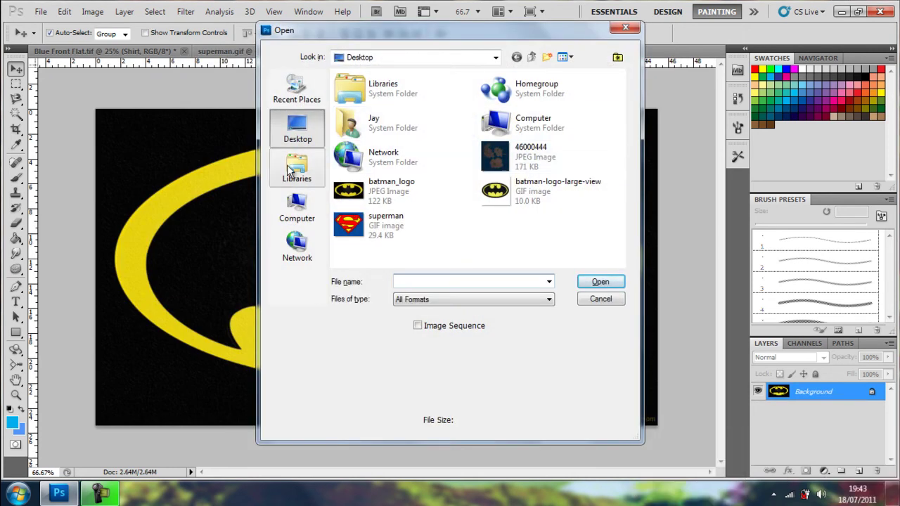
Step: Open Dark Front Wrinkled from the Go Media Apparel Template Pack, then show batman_logo.jpg
click(295, 173)
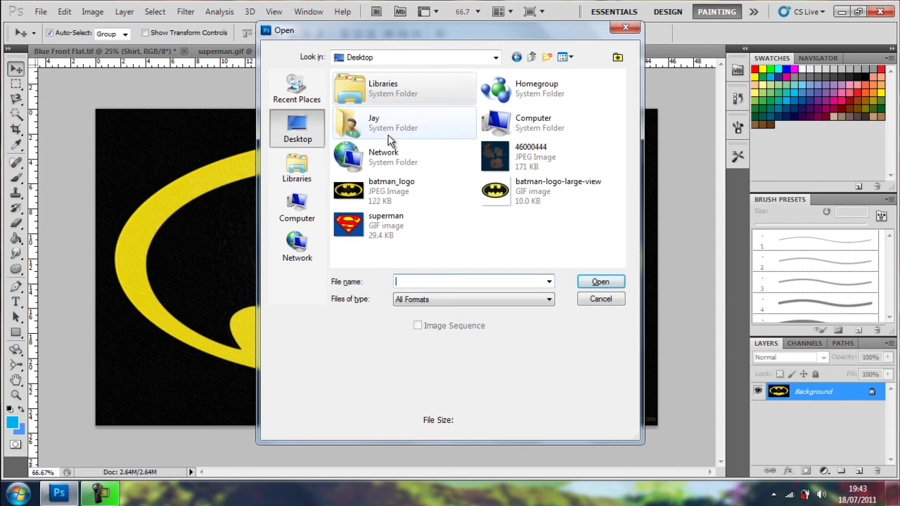
double_click(390, 138)
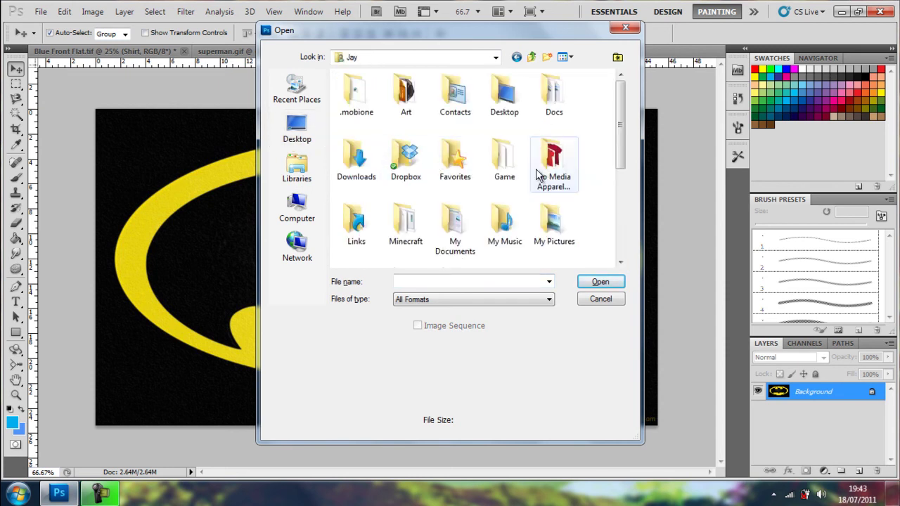
double_click(550, 166)
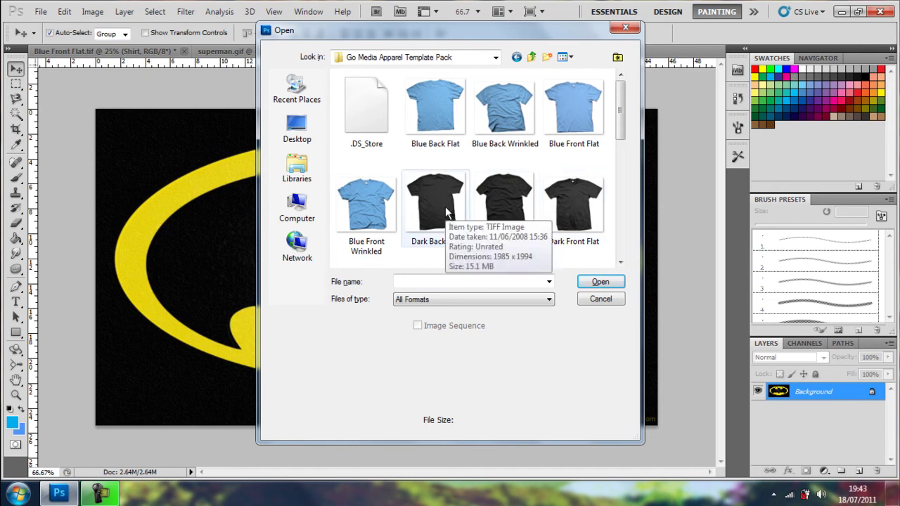
scroll(445, 206, down, 3)
click(365, 156)
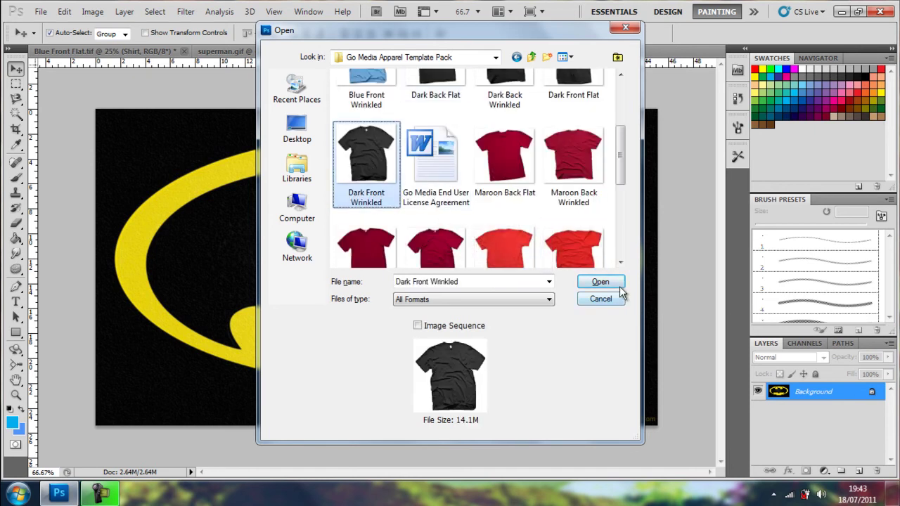
click(601, 282)
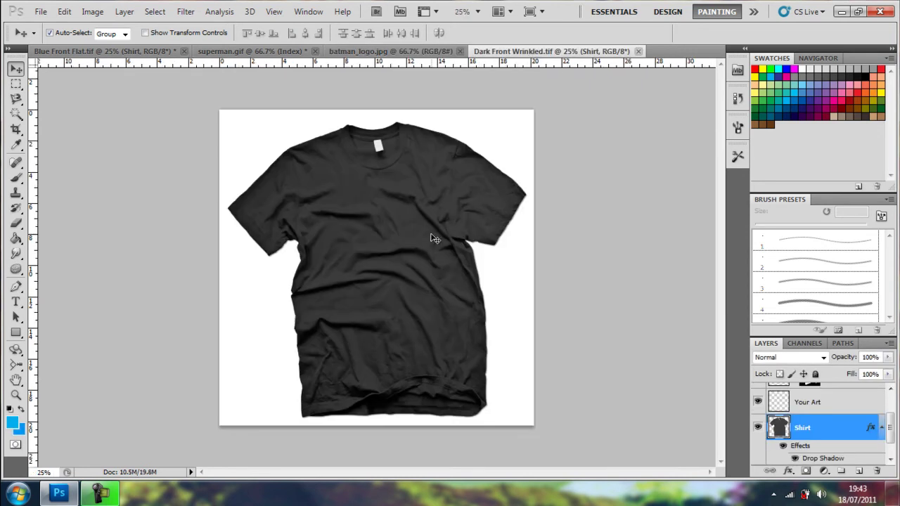
click(381, 50)
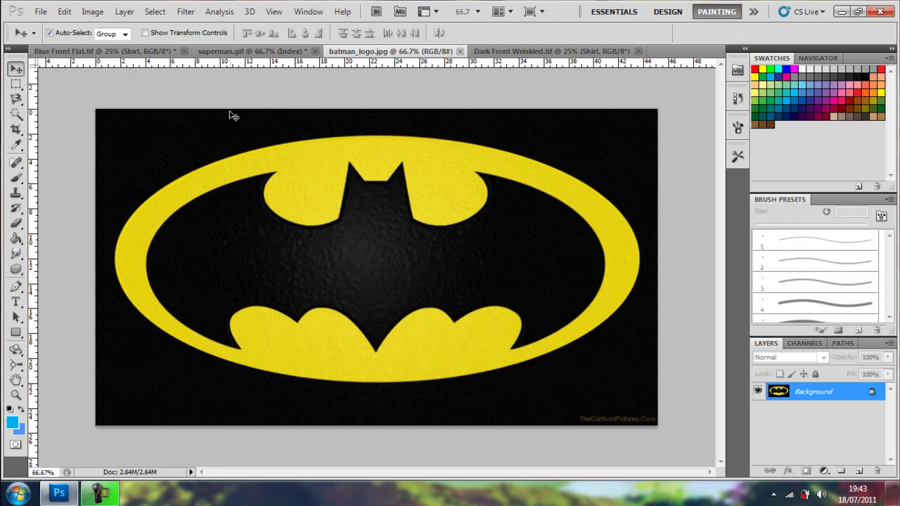
Step: Magic Wand the black background, invert, cut the yellow emblem, and return to Dark Front Wrinkled.tif
key(m)
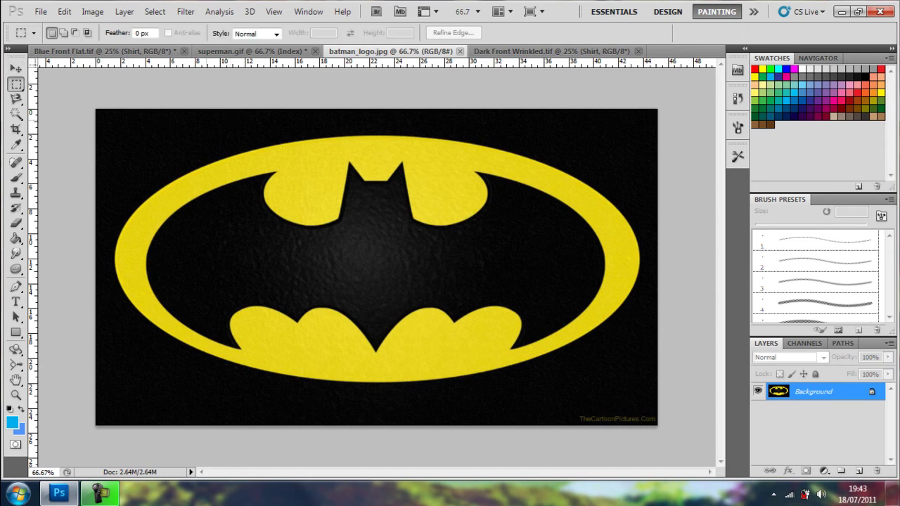
click(16, 114)
click(139, 149)
right_click(139, 149)
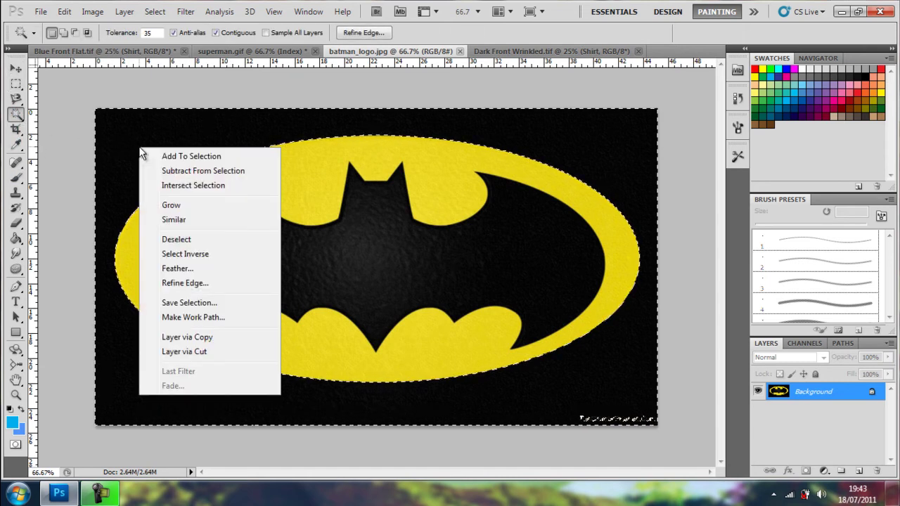
click(99, 92)
right_click(160, 141)
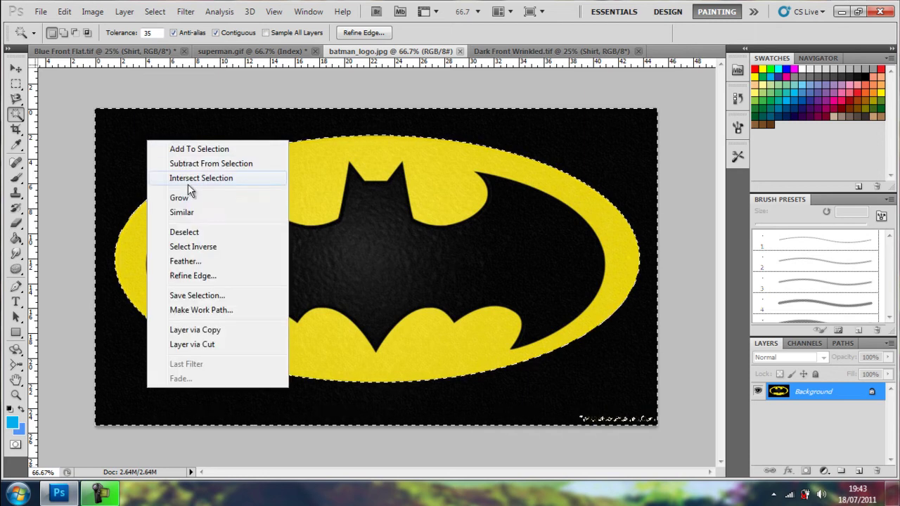
click(187, 245)
key(ctrl+x)
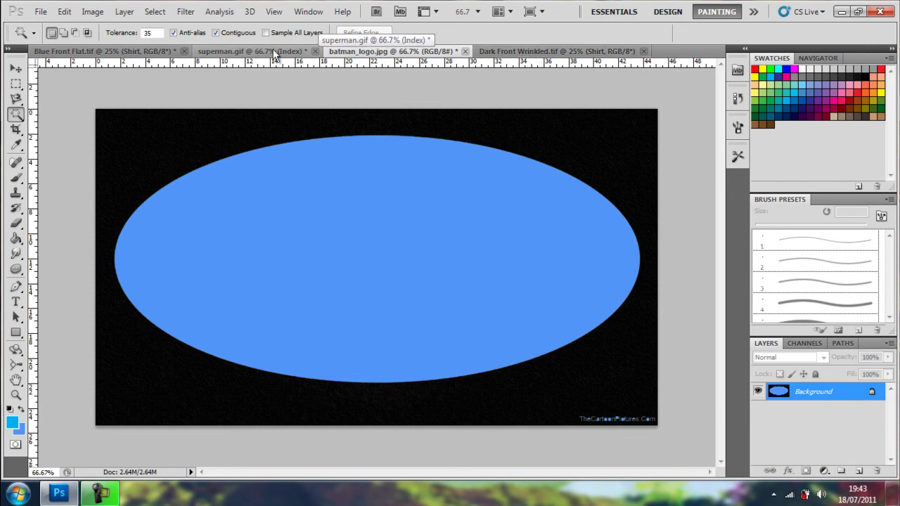
click(555, 50)
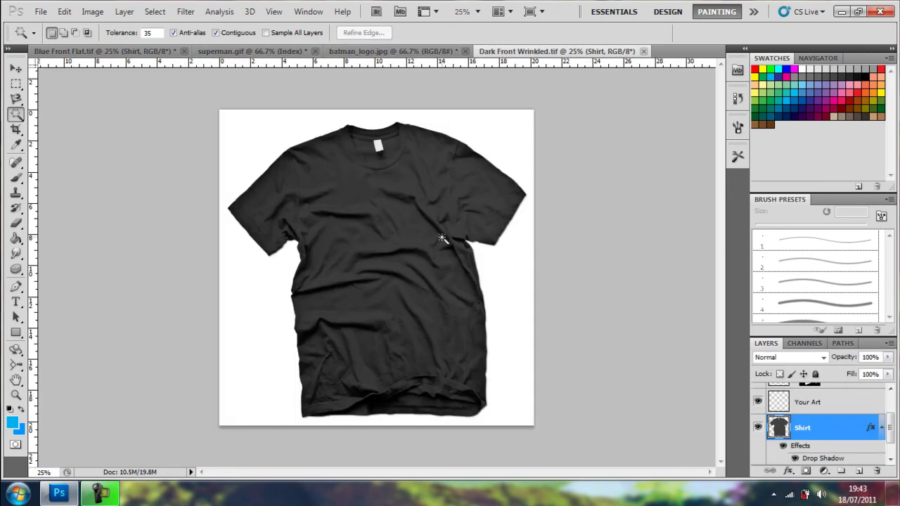
Step: Paste the Batman logo onto the Your Art layer
scroll(835, 411, down, 1)
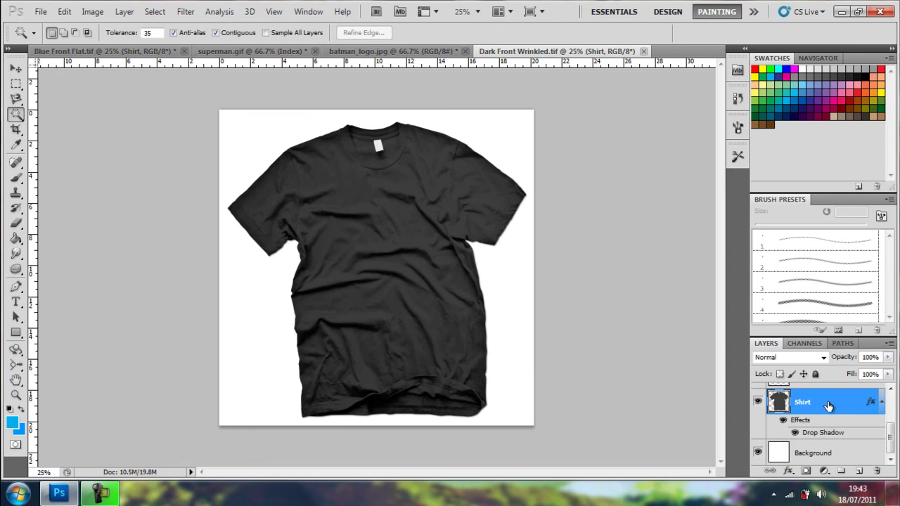
scroll(828, 410, up, 1)
click(826, 412)
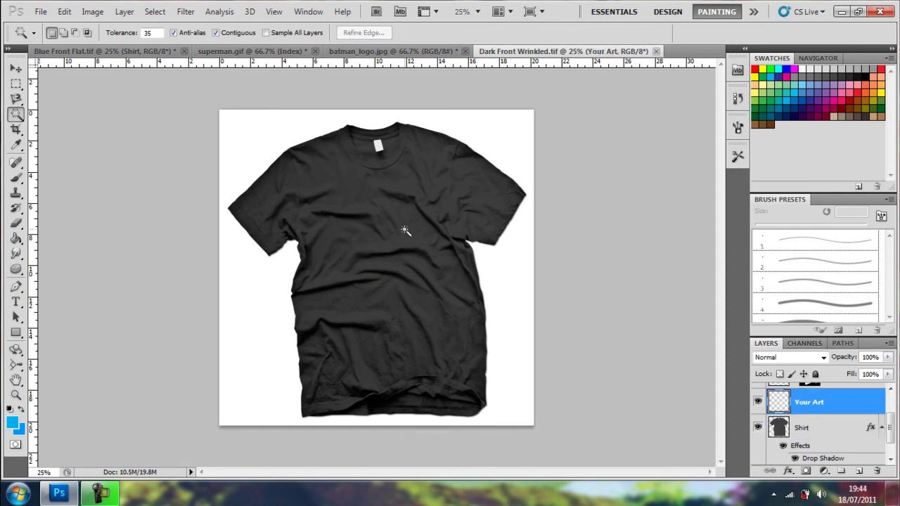
key(ctrl+v)
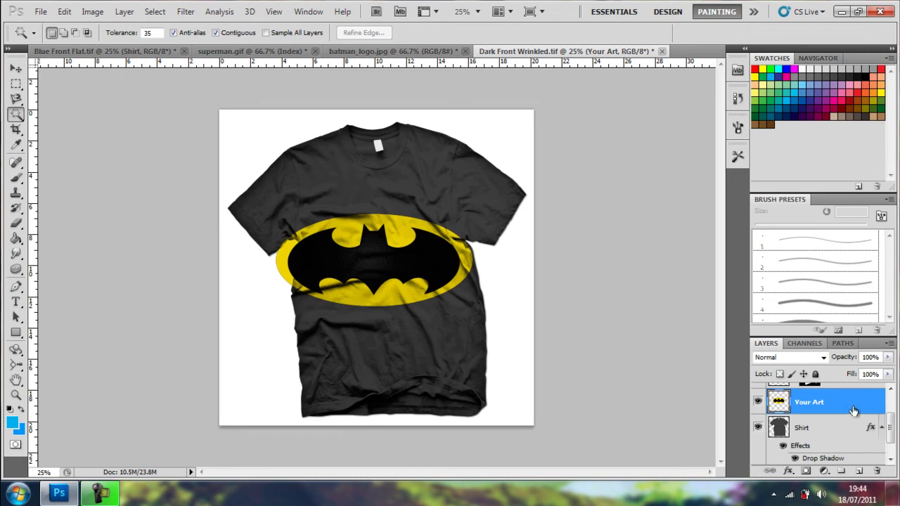
scroll(853, 408, up, 1)
Step: Undo the accidental Shadows layer move, lock the Shadows layer, and select Your Art
key(v)
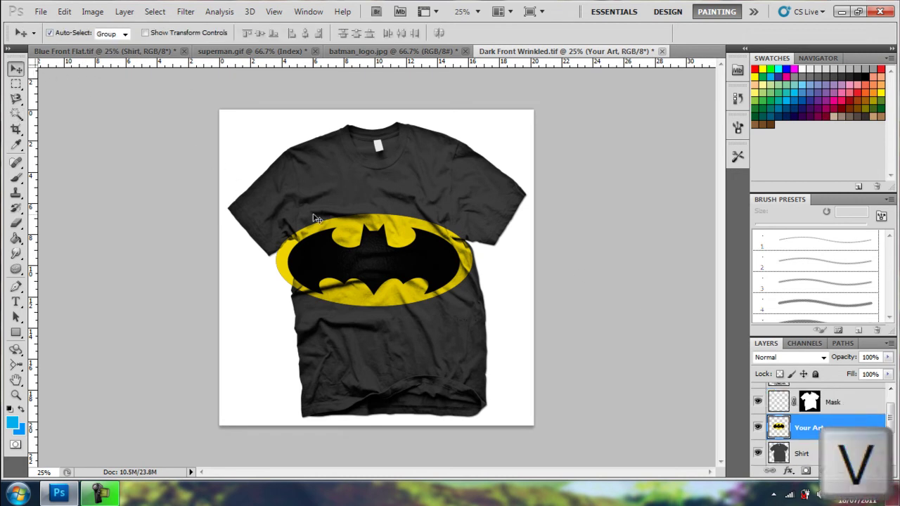
drag(398, 263, 392, 223)
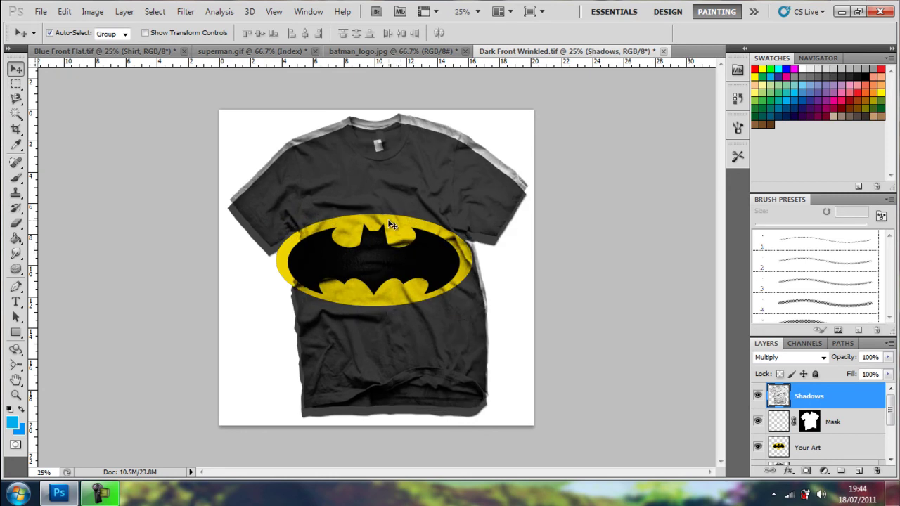
key(ctrl+z)
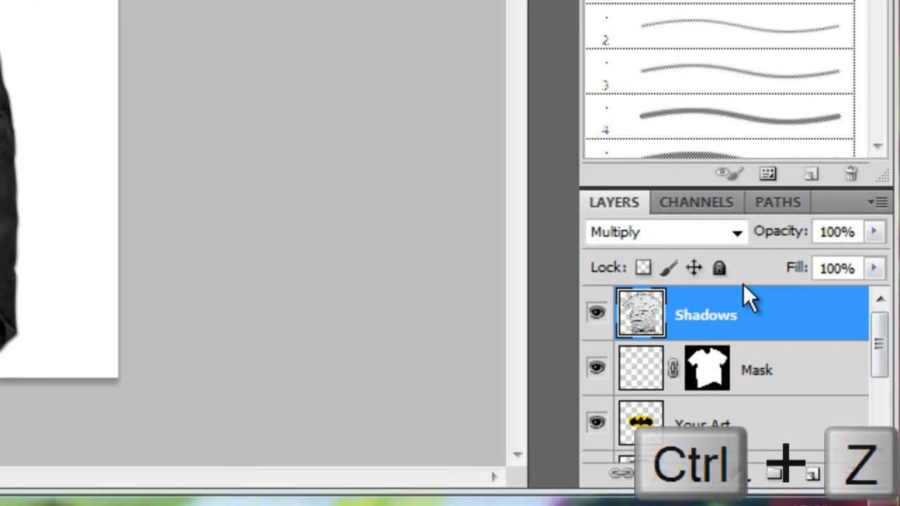
click(718, 268)
drag(878, 343, 879, 373)
click(727, 384)
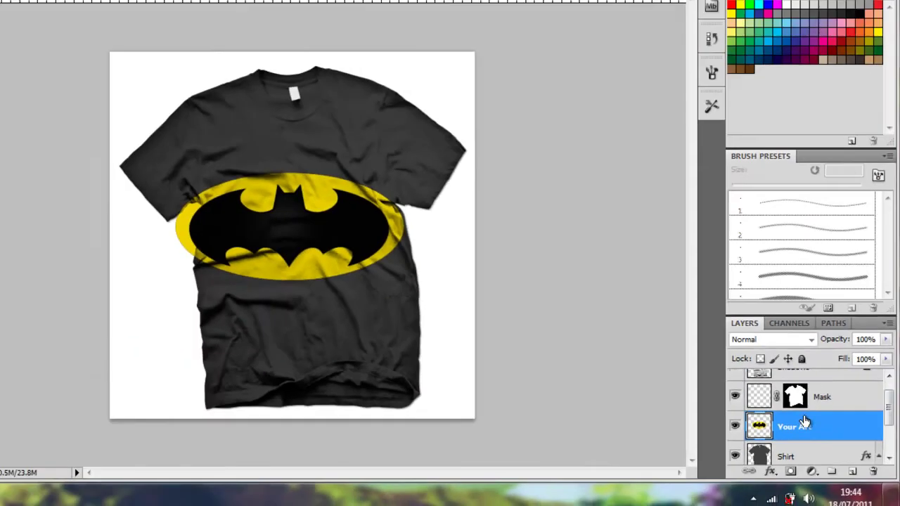
Step: Drag the Batman logo from the chest down over the shirt's hem fold
key(v)
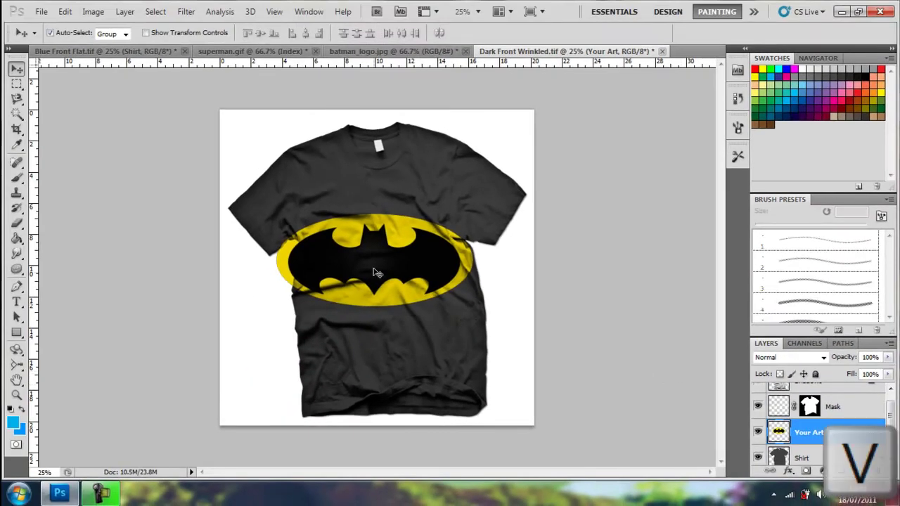
drag(374, 265, 407, 234)
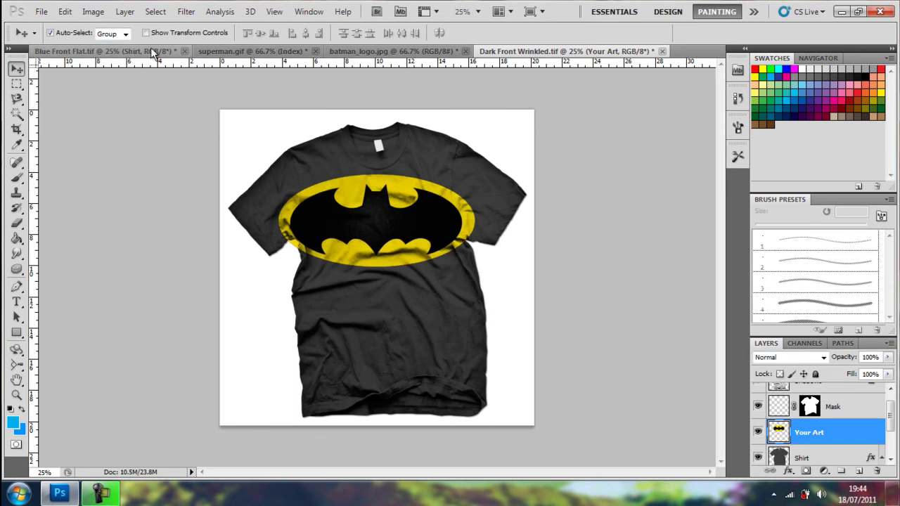
drag(377, 225, 392, 358)
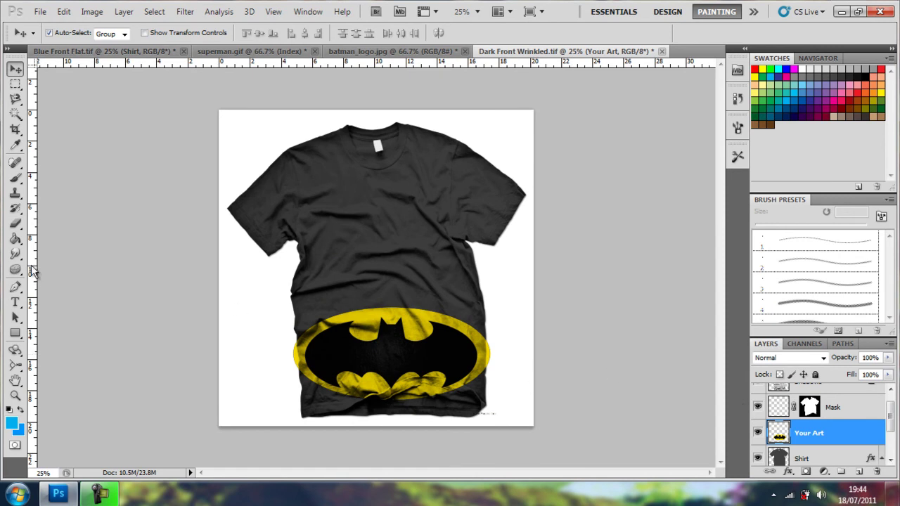
Step: Zoom to 100% and erase the logo where the hem folds, using a 200 px eraser
click(15, 396)
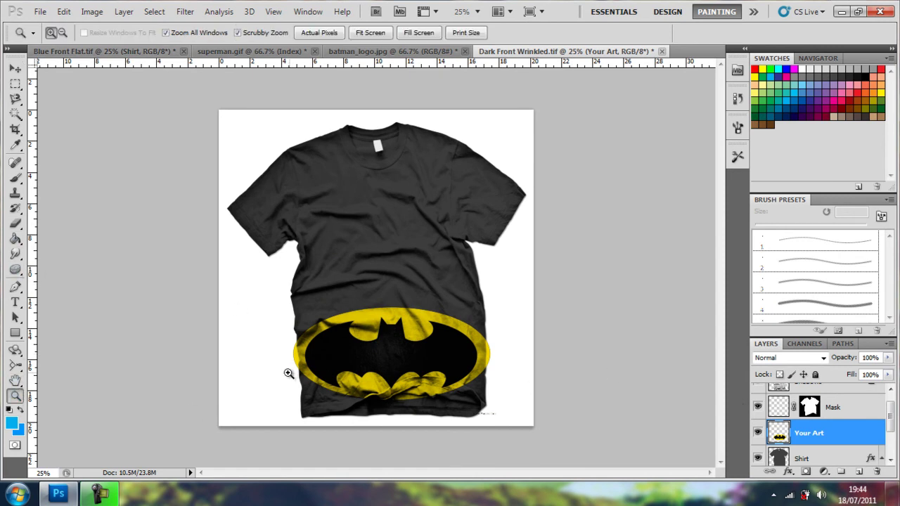
drag(288, 373, 392, 311)
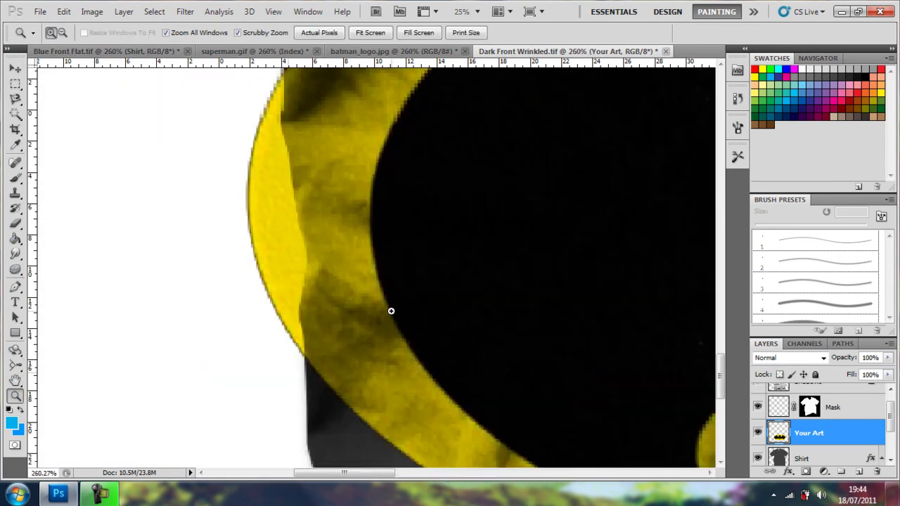
alt+click(442, 379)
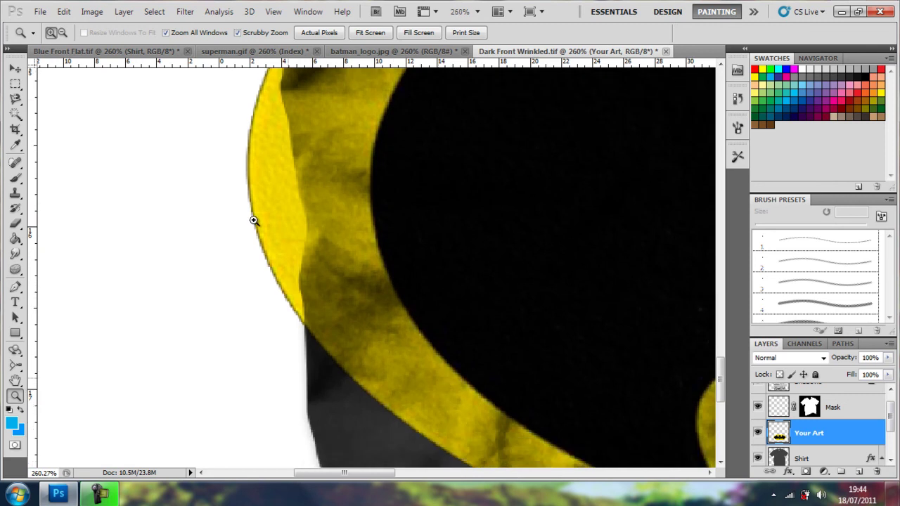
alt+click(355, 201)
alt+click(401, 450)
drag(393, 473, 461, 473)
scroll(539, 324, down, 5)
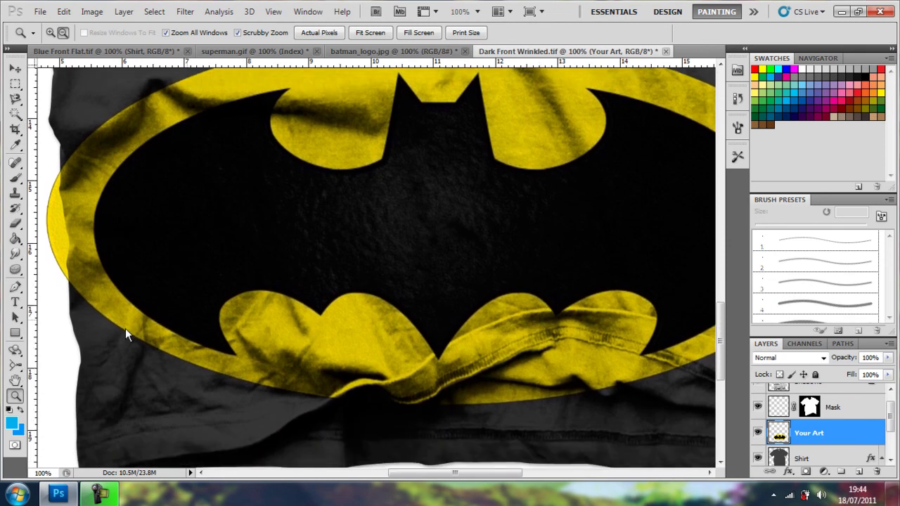
click(16, 224)
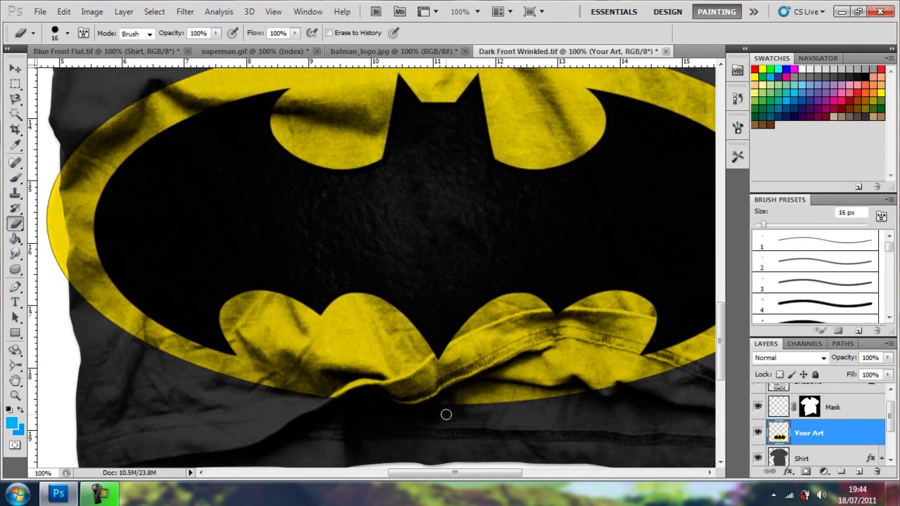
key(bracketright)
key(bracketright)
key(bracketright)
key(bracketright)
key(bracketright)
key(bracketright)
key(bracketright)
key(bracketright)
key(bracketright)
key(bracketright)
key(bracketright)
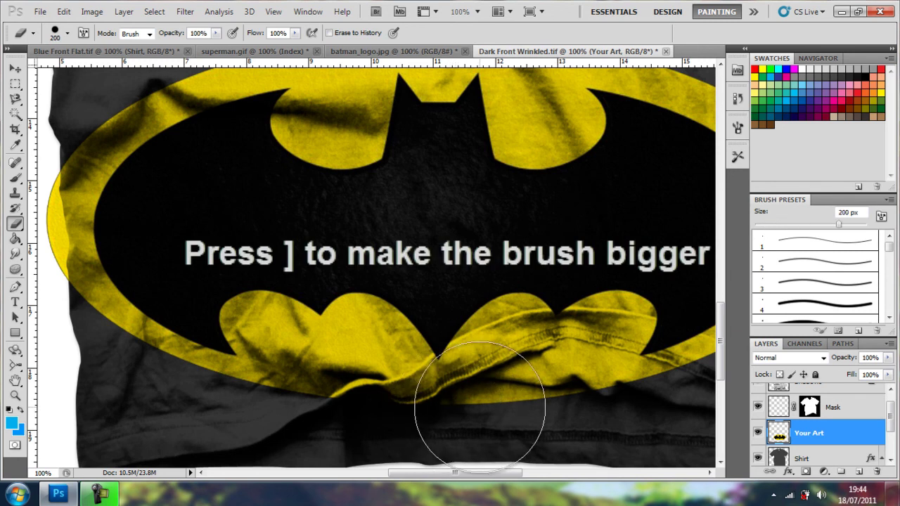
mouse_move(492, 405)
mouse_down()
mouse_move(457, 409)
mouse_move(495, 387)
mouse_move(565, 387)
mouse_move(537, 382)
mouse_move(546, 380)
mouse_move(542, 372)
mouse_move(462, 372)
mouse_move(486, 342)
mouse_move(489, 385)
mouse_move(509, 392)
mouse_move(541, 377)
mouse_move(569, 345)
mouse_move(603, 342)
mouse_move(663, 358)
mouse_move(628, 345)
mouse_move(530, 419)
mouse_up()
Step: With a 90 px eraser, erase the wing tip along the fold and trim both logo edges at 25%
key(bracketleft)
key(bracketleft)
key(bracketleft)
key(bracketleft)
key(bracketleft)
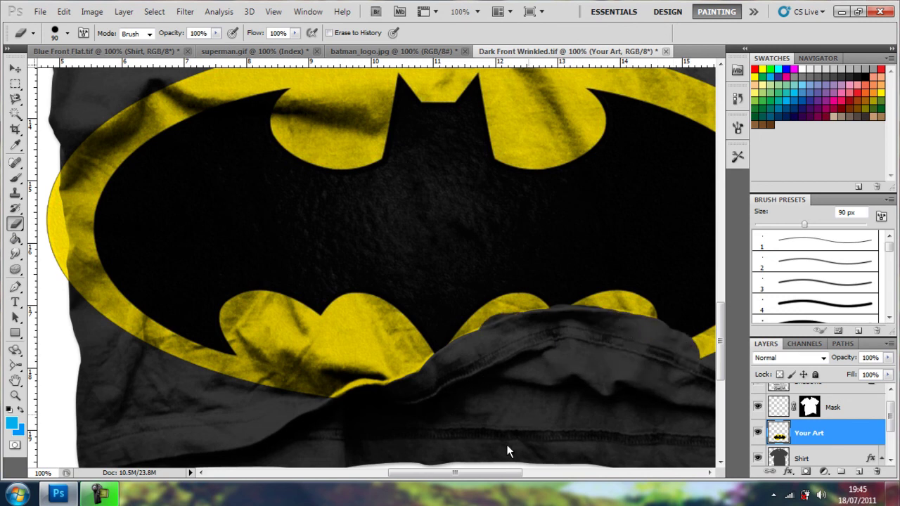
scroll(490, 464, right, 3)
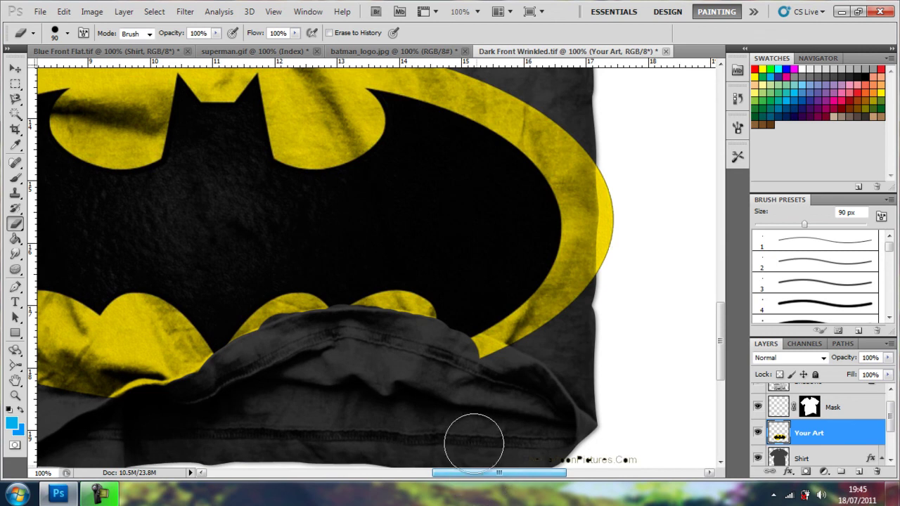
drag(494, 380, 408, 345)
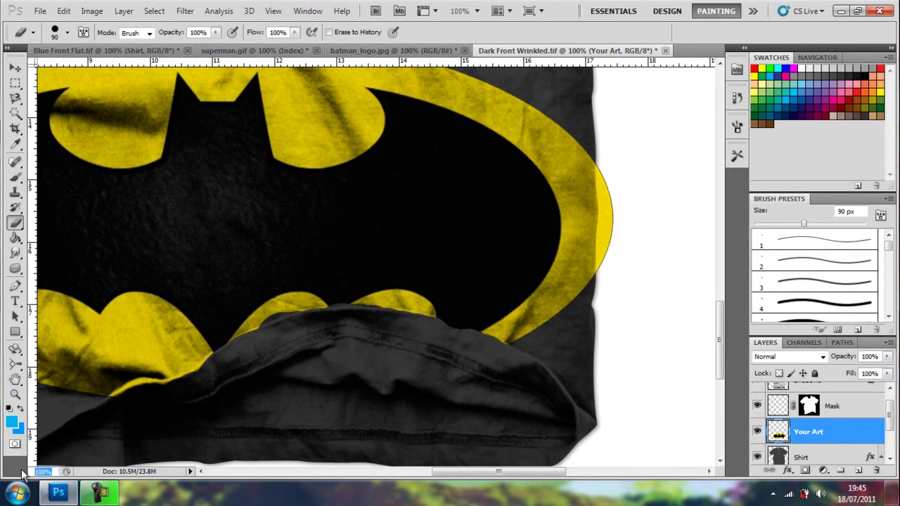
key(Return)
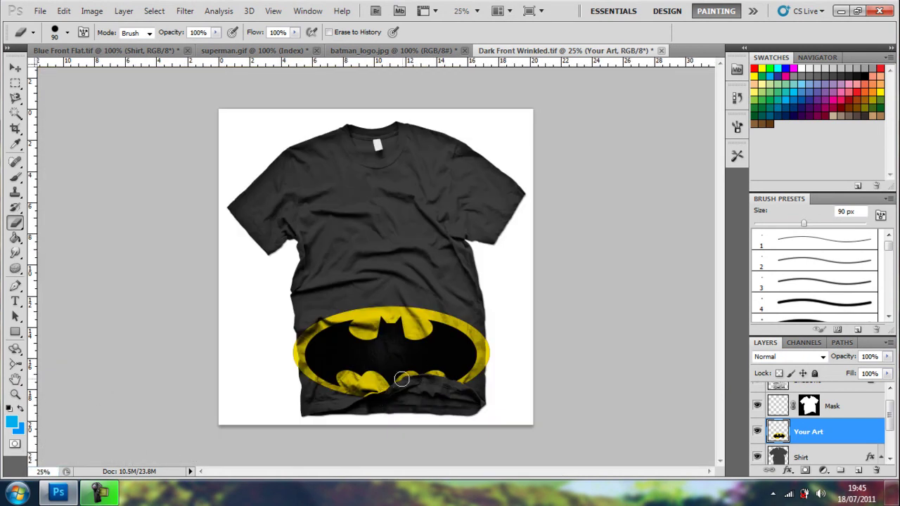
drag(494, 340, 492, 311)
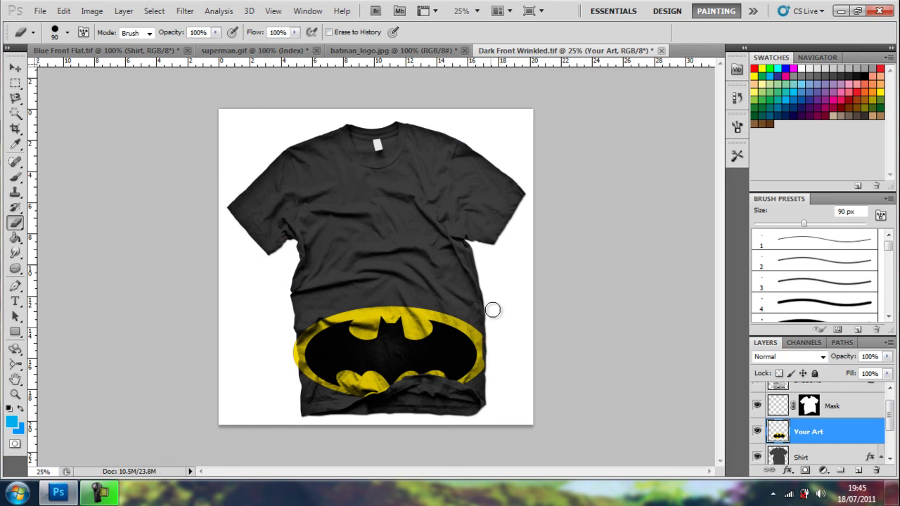
drag(289, 347, 291, 380)
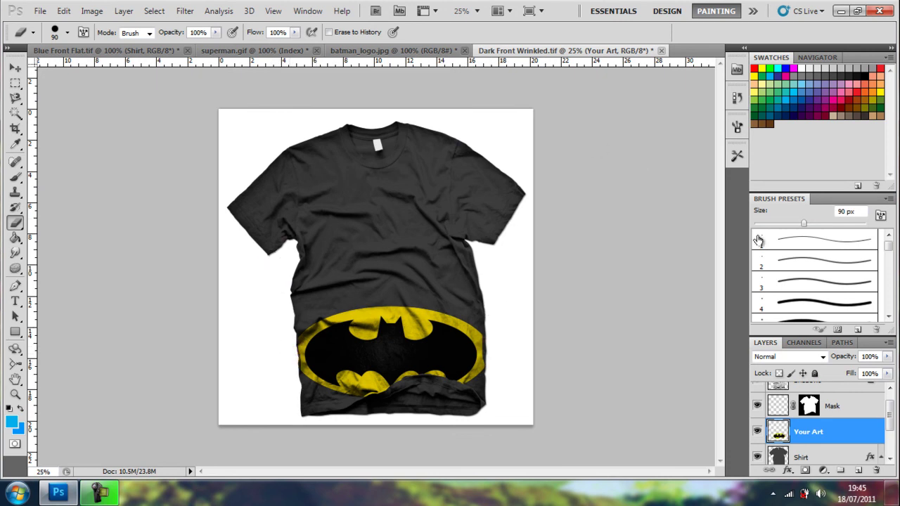
Step: Save a PNG copy named Dark Front Wrinkled.png to the Desktop with default PNG options
key(ctrl+shift+s)
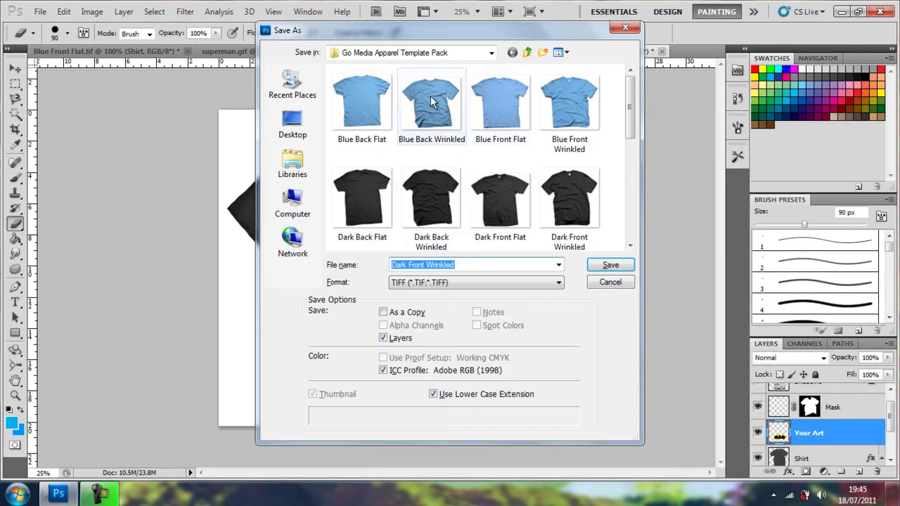
click(531, 55)
click(292, 123)
click(497, 283)
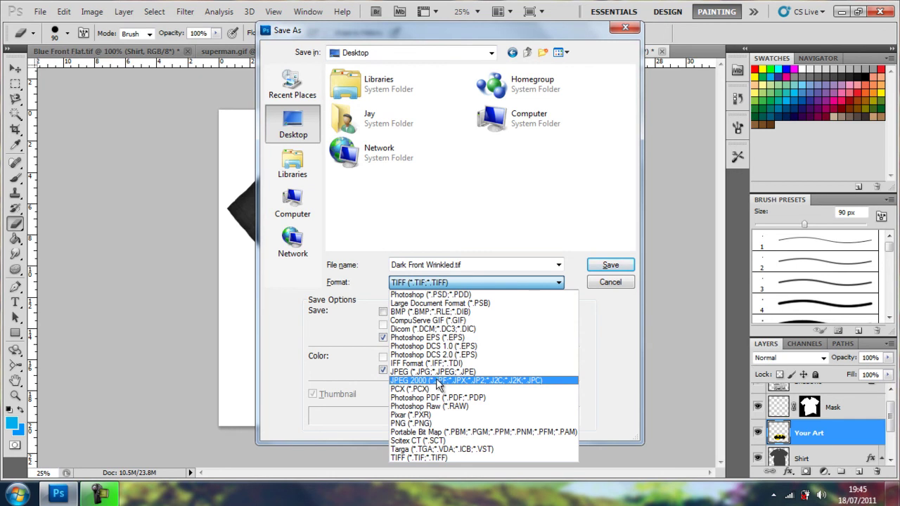
click(426, 424)
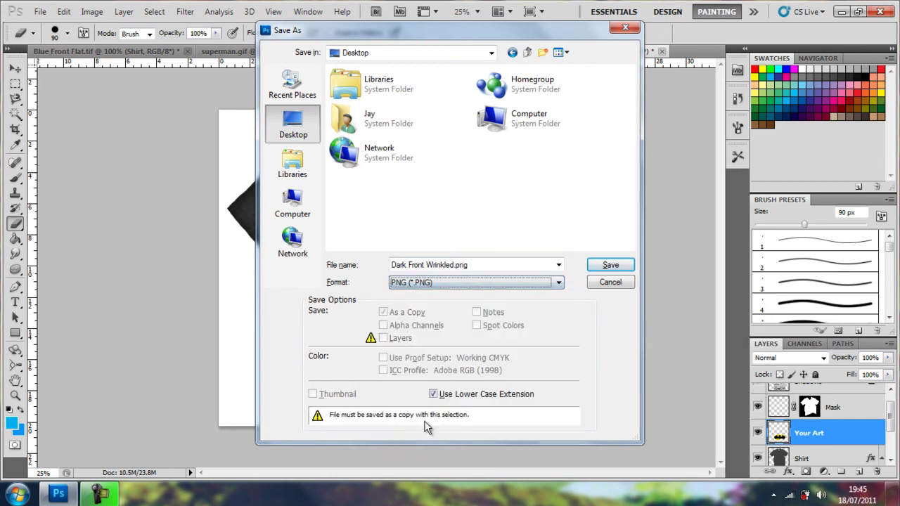
click(483, 265)
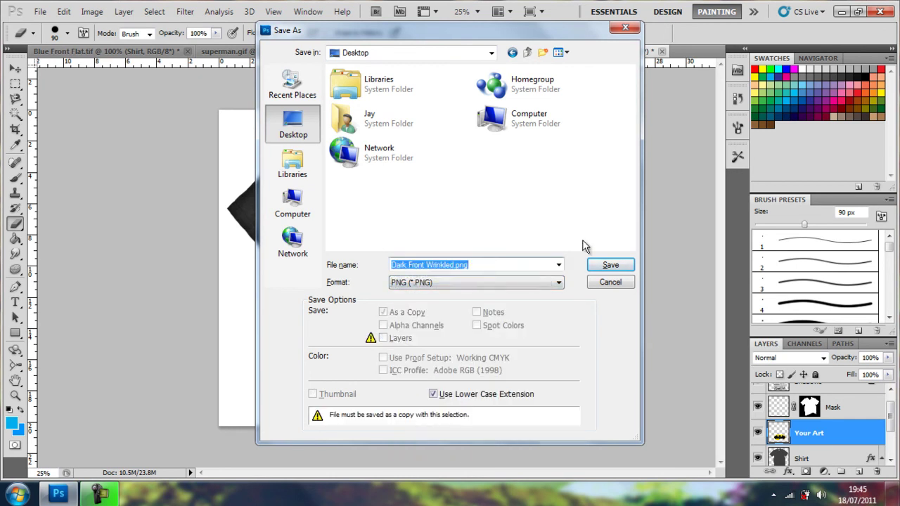
click(609, 265)
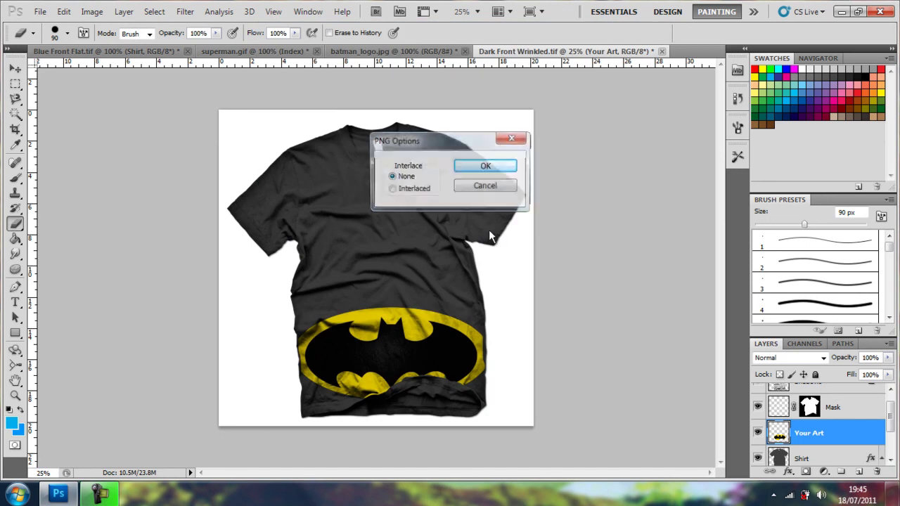
click(500, 169)
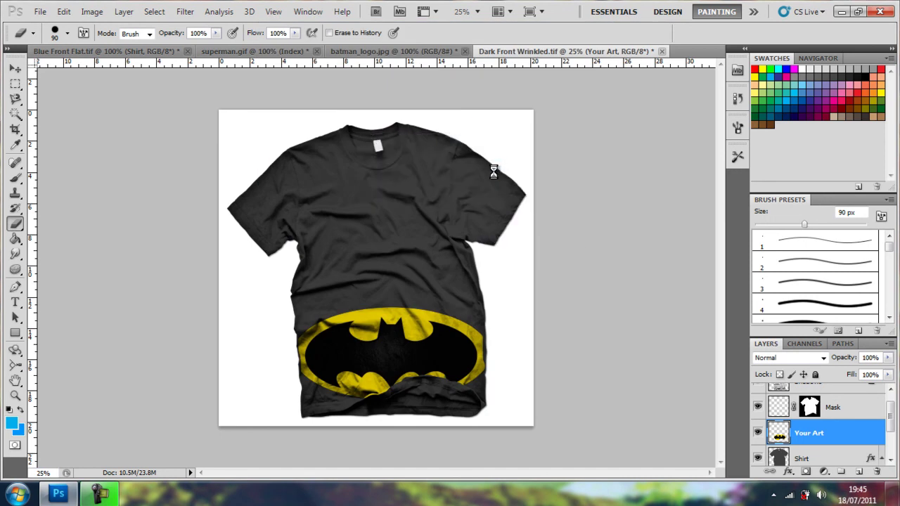